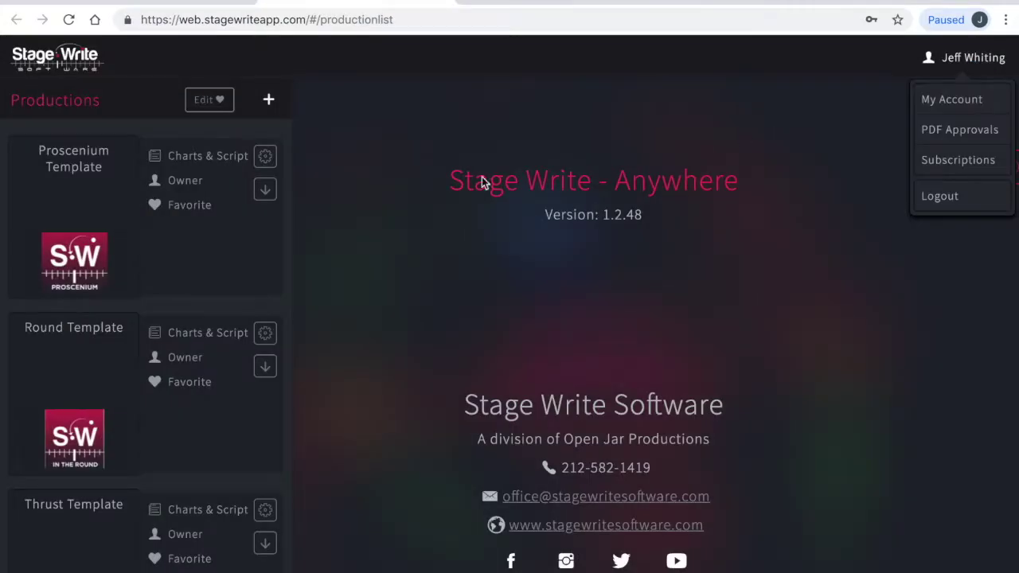
# Step: Review the subscription plan and preferences on the account page, and open the PDF approvals
pyautogui.scroll(-2, 85, 257)
pyautogui.scroll(2, 85, 256)
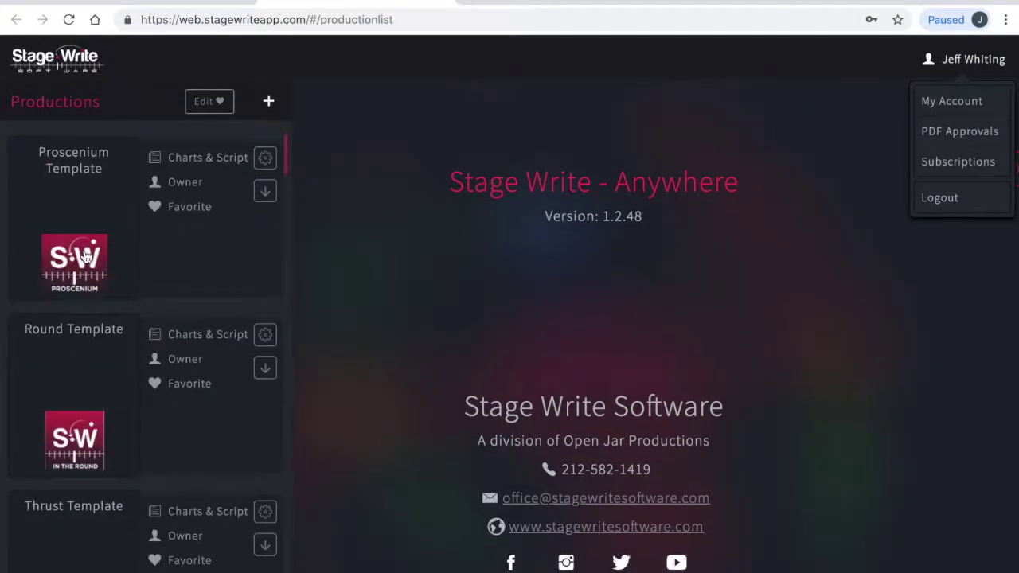
pyautogui.click(591, 95)
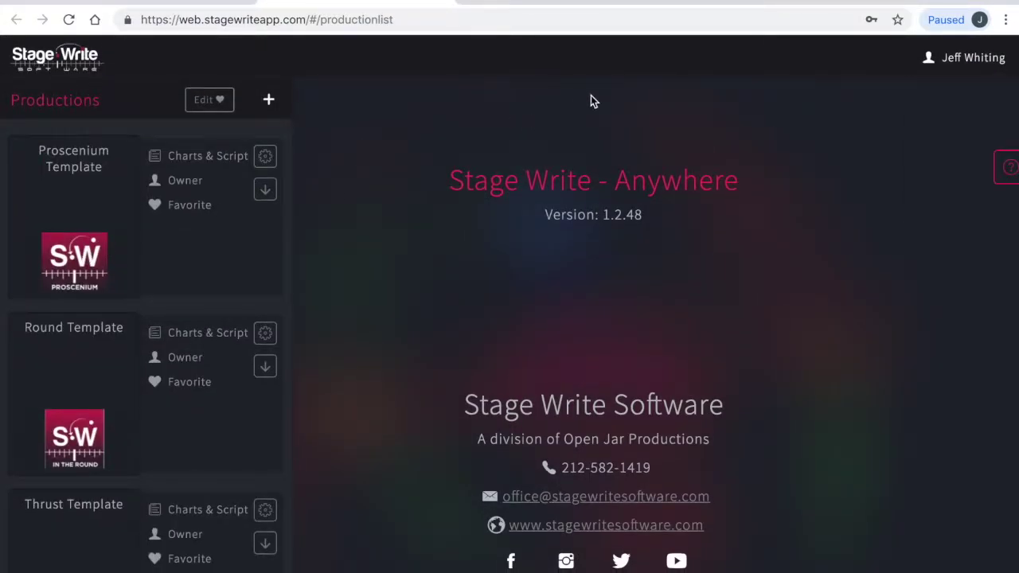
pyautogui.click(986, 59)
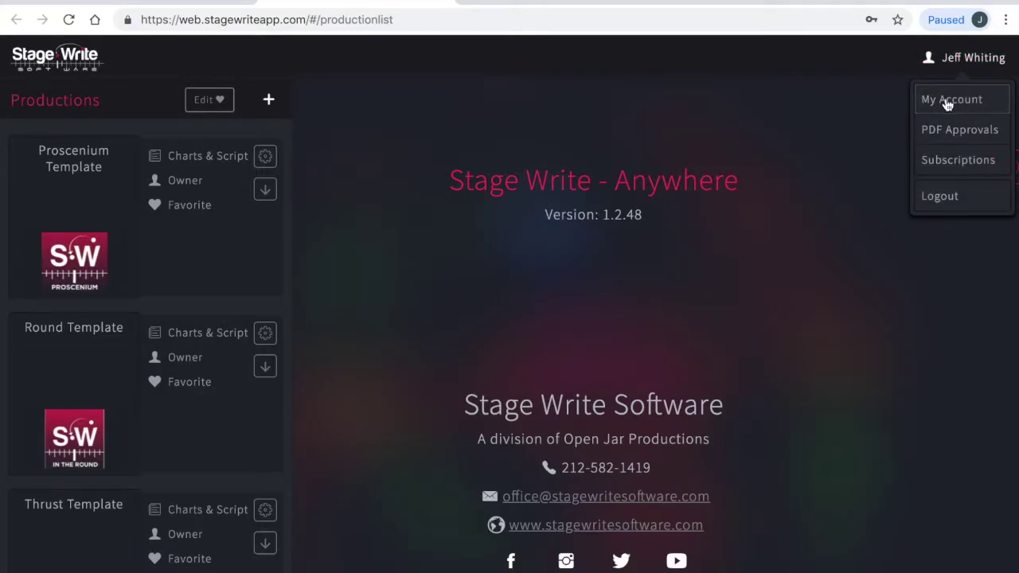
pyautogui.click(947, 102)
pyautogui.scroll(-1, 327, 244)
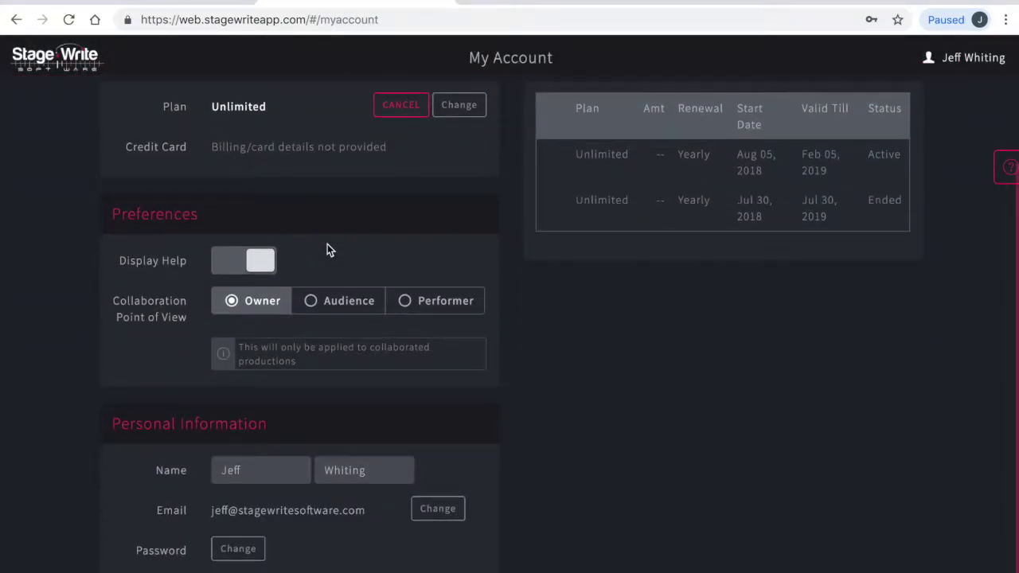
pyautogui.click(965, 60)
pyautogui.click(950, 132)
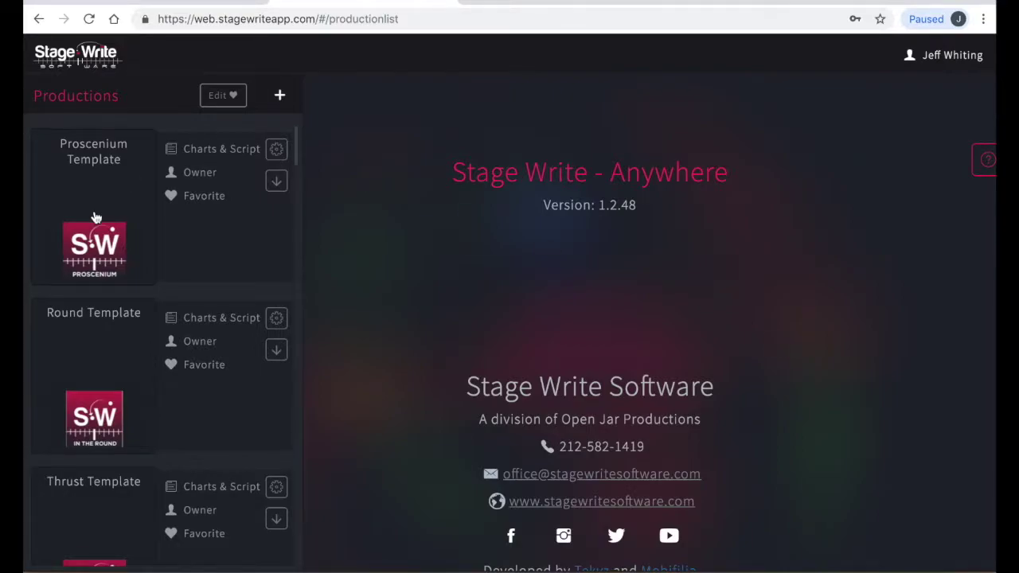
# Step: Open the Proscenium Template production and expand scene 1 to display its chart
pyautogui.scroll(-1, 96, 217)
pyautogui.scroll(1, 96, 217)
pyautogui.click(96, 181)
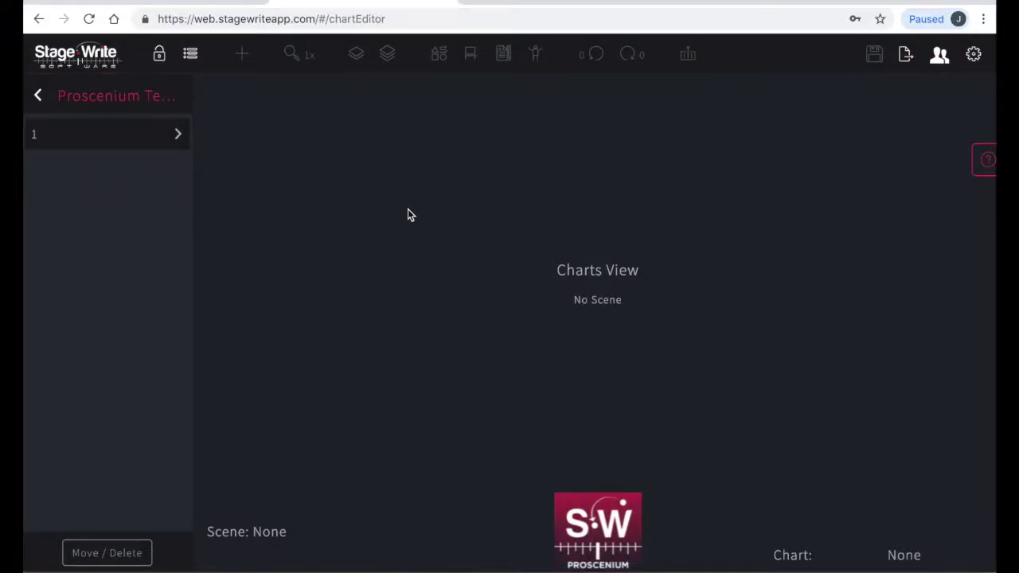
pyautogui.click(130, 141)
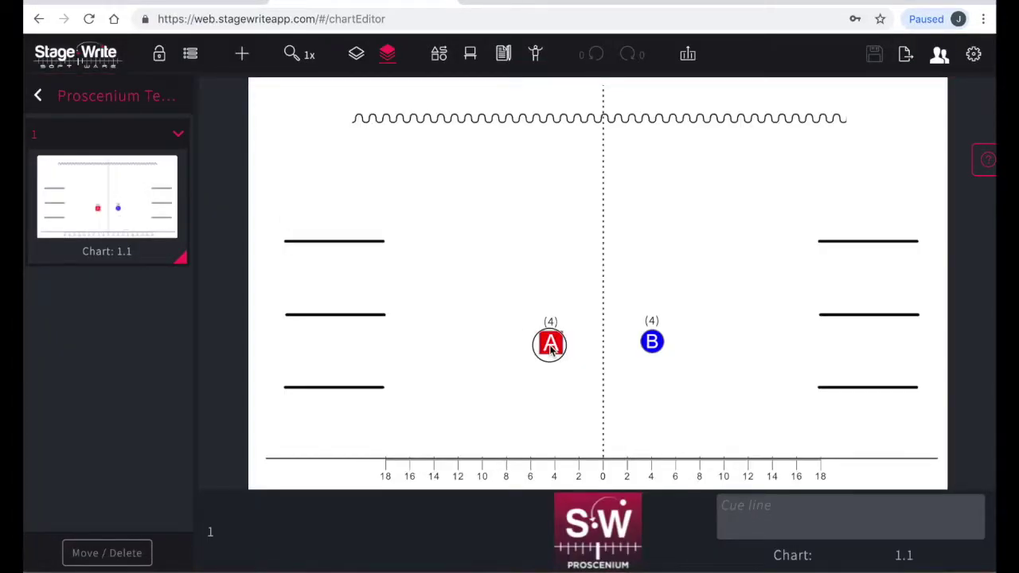
# Step: Move performers A and B downstage to either side of the centre line, at 1 and 2, and add a Next Chart
pyautogui.moveTo(550, 351); pyautogui.dragTo(592, 404)
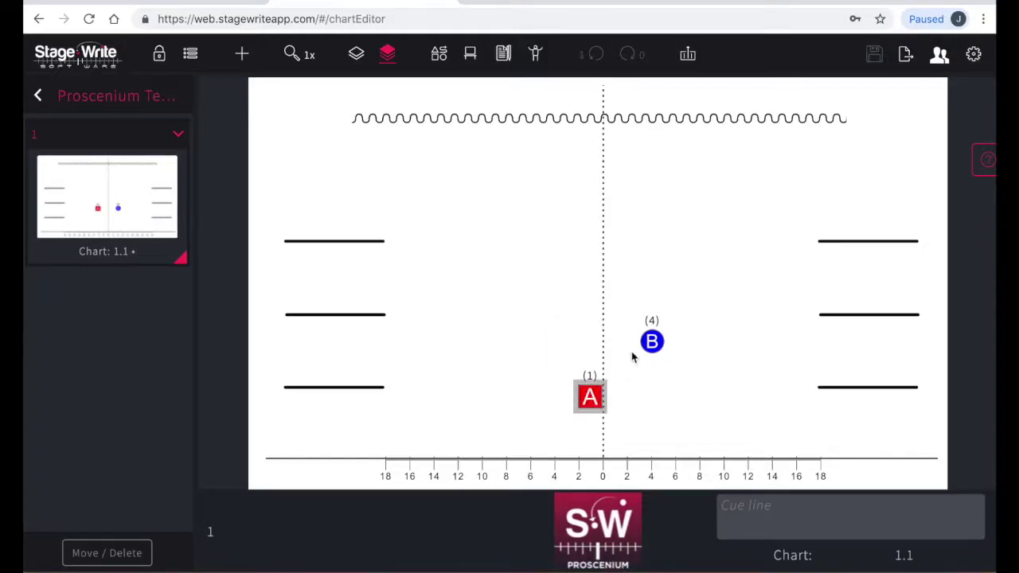
pyautogui.moveTo(651, 345); pyautogui.dragTo(622, 398)
pyautogui.click(243, 55)
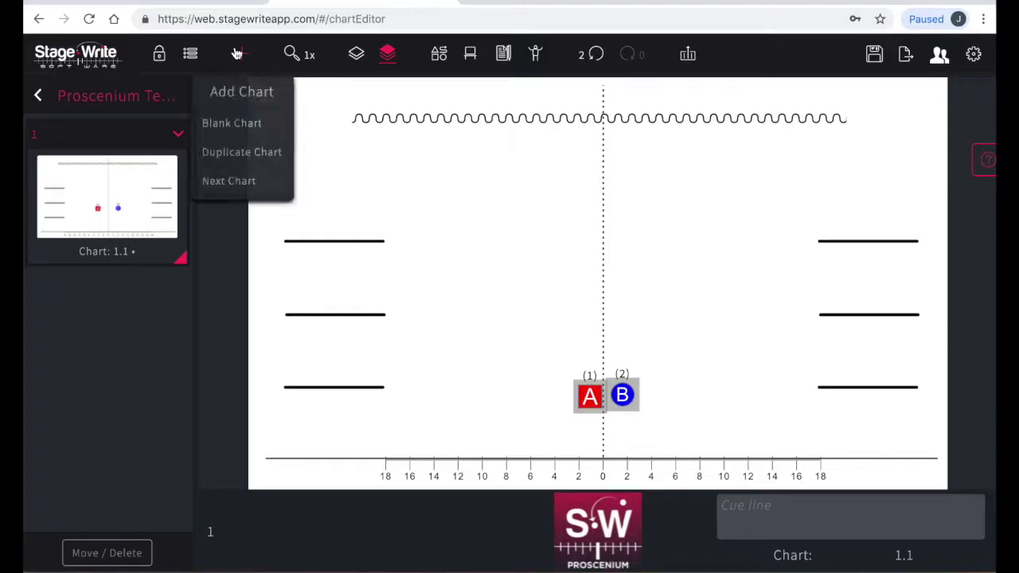
pyautogui.click(225, 190)
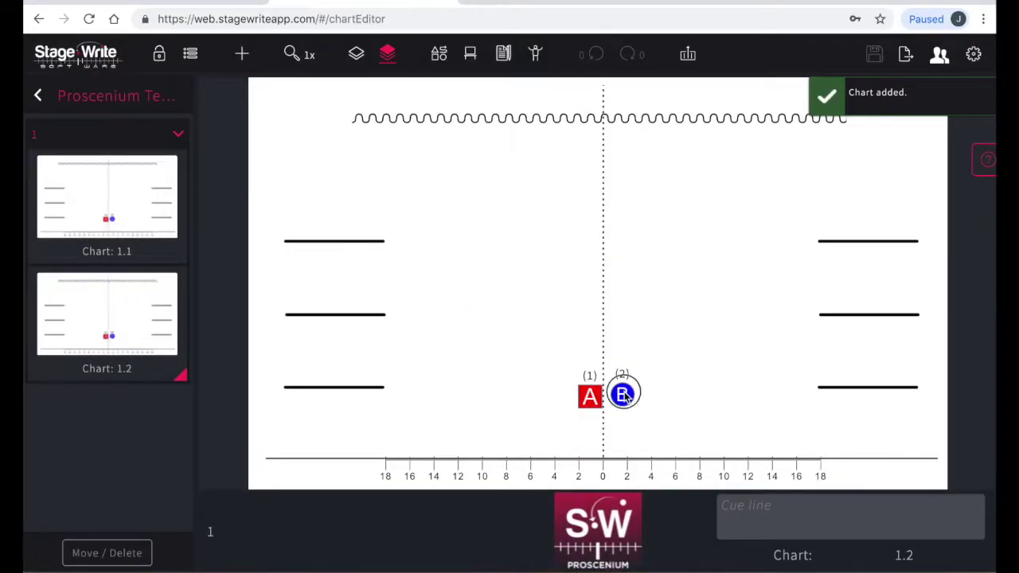
# Step: In chart 1.2, spread the performers apart downstage, with B at about 9 and A at about 7 from centre
pyautogui.moveTo(623, 394); pyautogui.dragTo(707, 394)
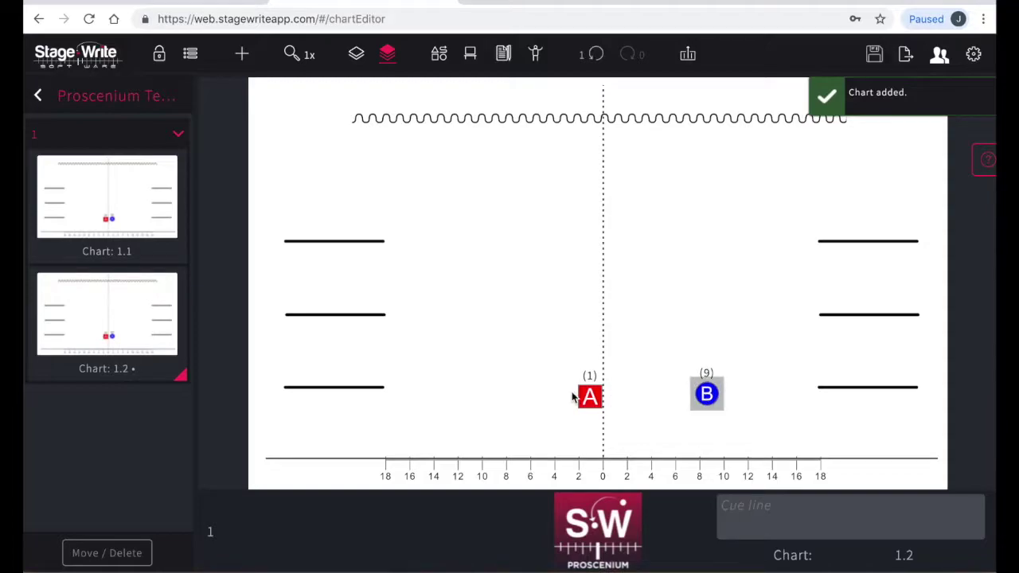
pyautogui.moveTo(590, 397); pyautogui.dragTo(517, 393)
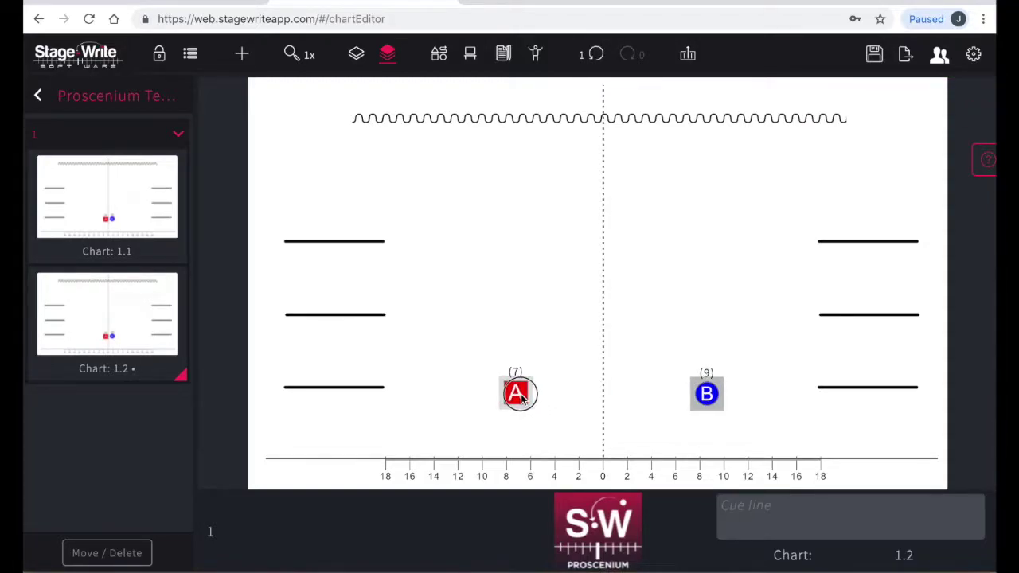
pyautogui.click(575, 355)
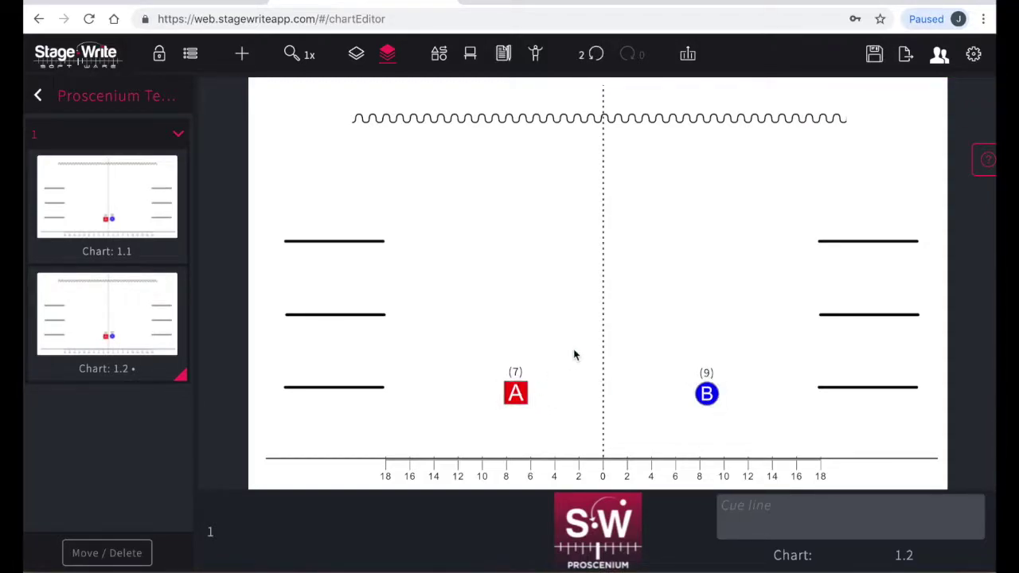
# Step: Add a Bed - Double set piece on the set layer and place it on the centre line between A and B
pyautogui.click(356, 56)
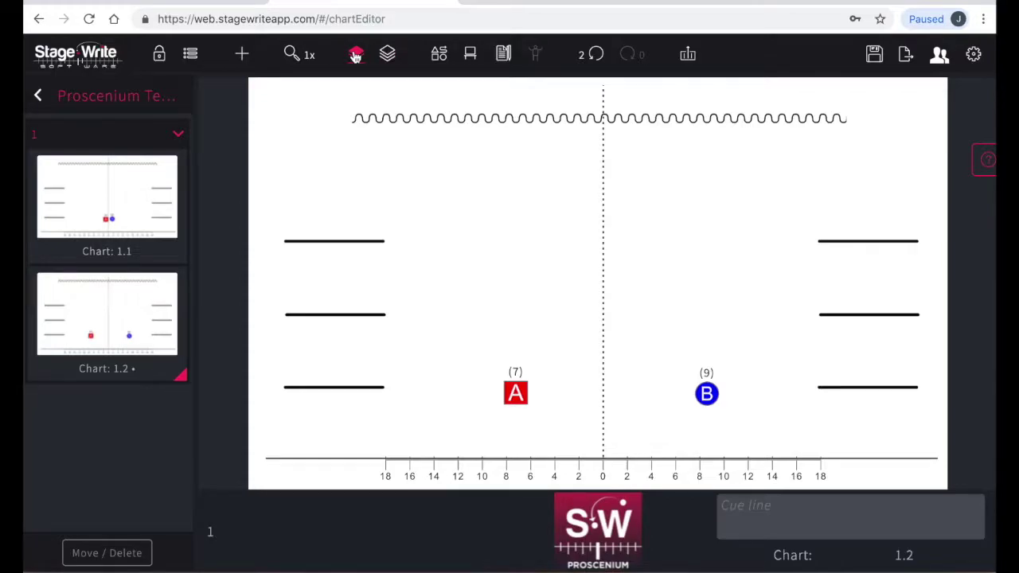
pyautogui.click(470, 56)
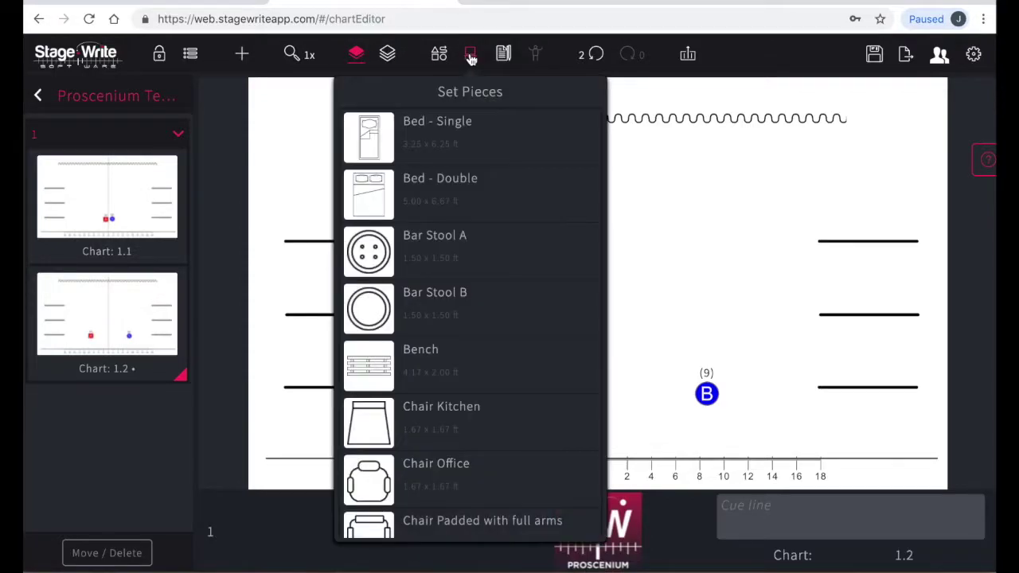
pyautogui.click(447, 202)
pyautogui.moveTo(592, 278); pyautogui.dragTo(600, 360)
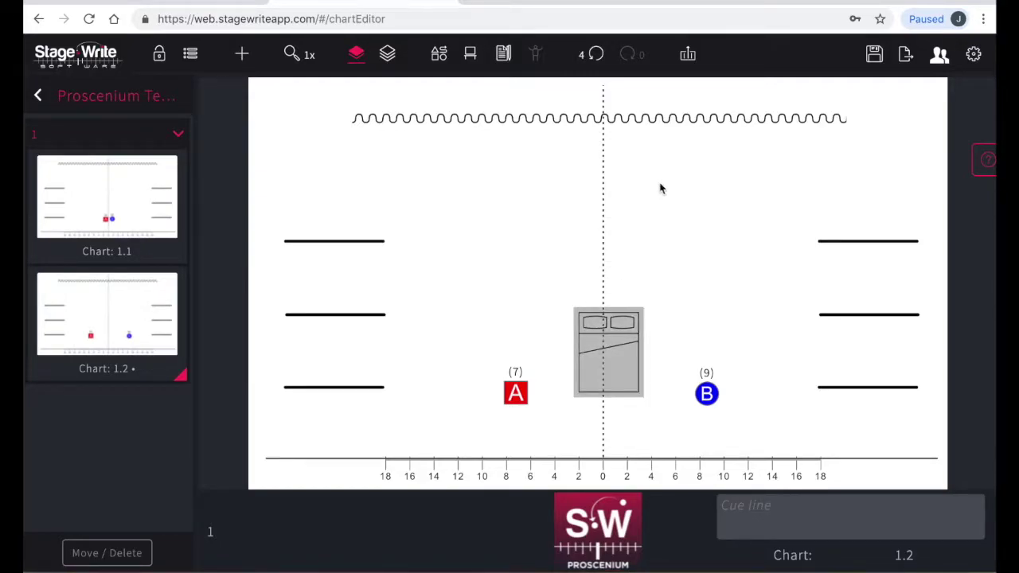
# Step: Rotate the double bed to 30° in 10° increments and reset its angle to 0°
pyautogui.click(688, 56)
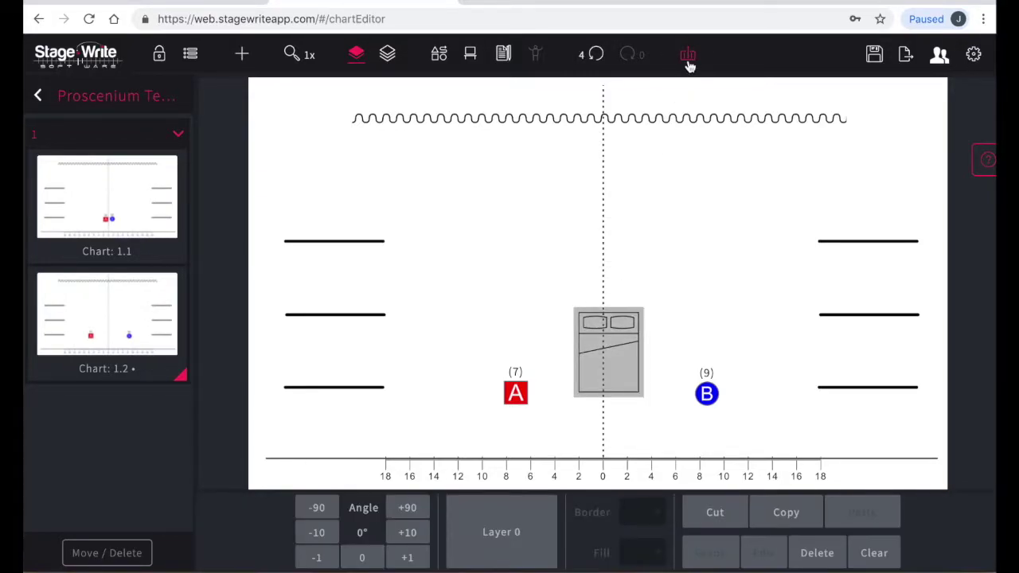
pyautogui.click(402, 530)
pyautogui.click(403, 530)
pyautogui.click(402, 530)
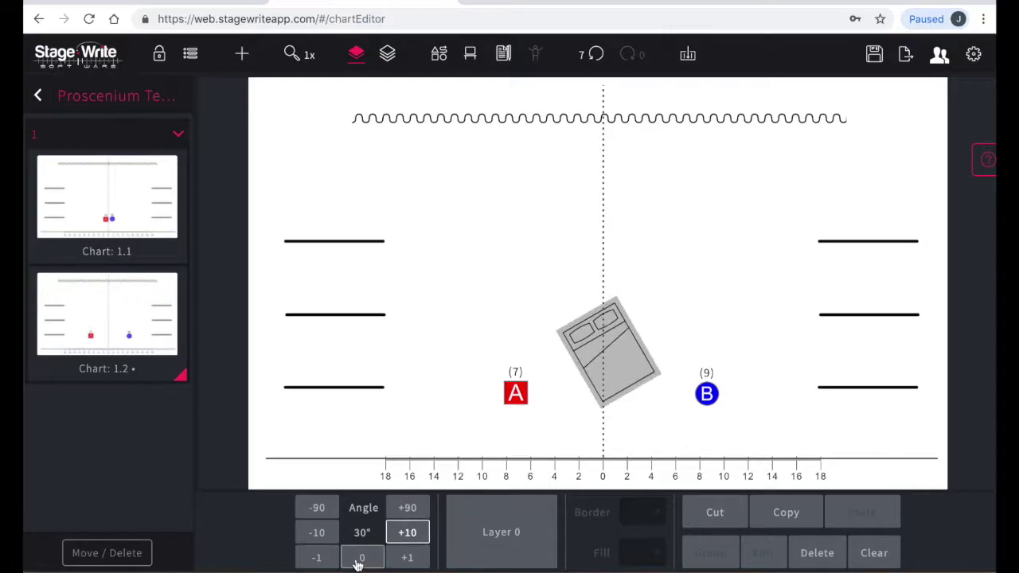
pyautogui.click(360, 560)
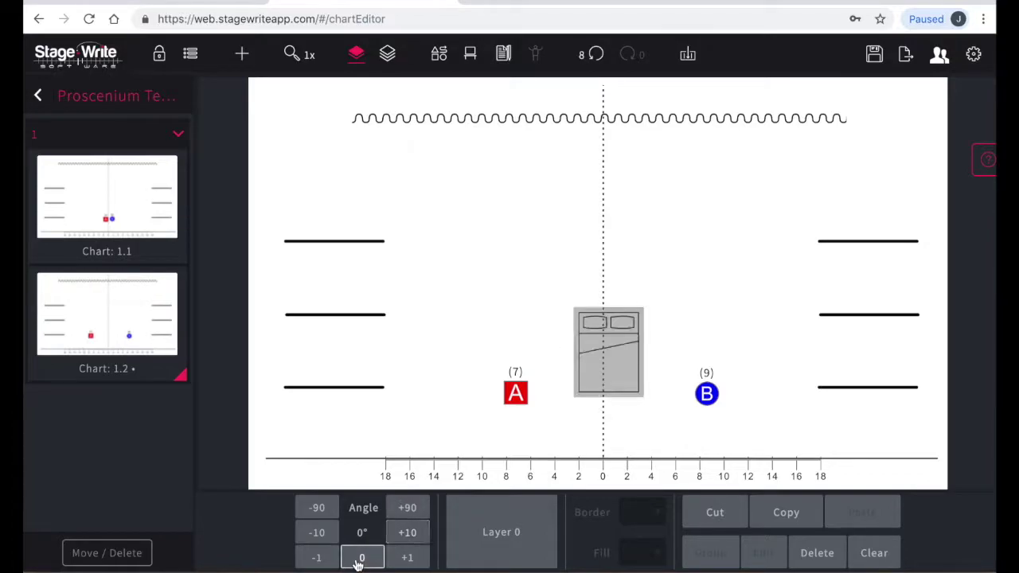
# Step: Return to the production list and create a Charts and Script production named The Hit Show
pyautogui.click(38, 98)
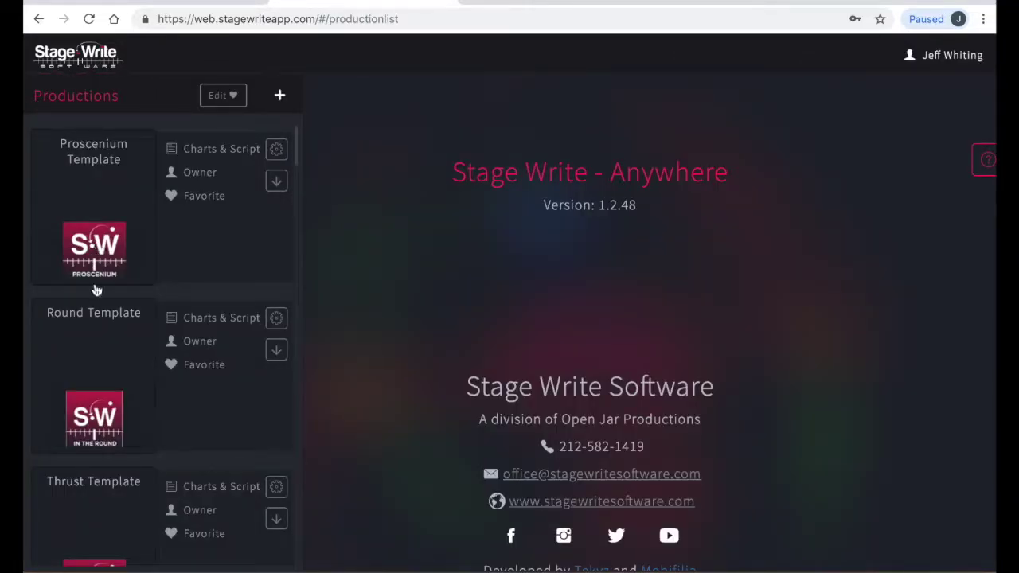
pyautogui.click(281, 97)
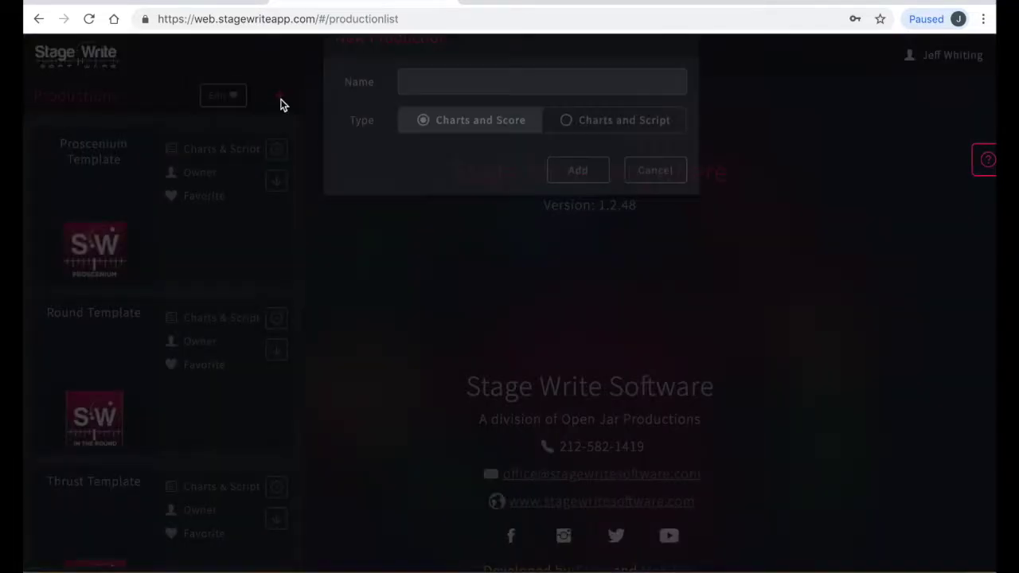
pyautogui.write('the Hi')
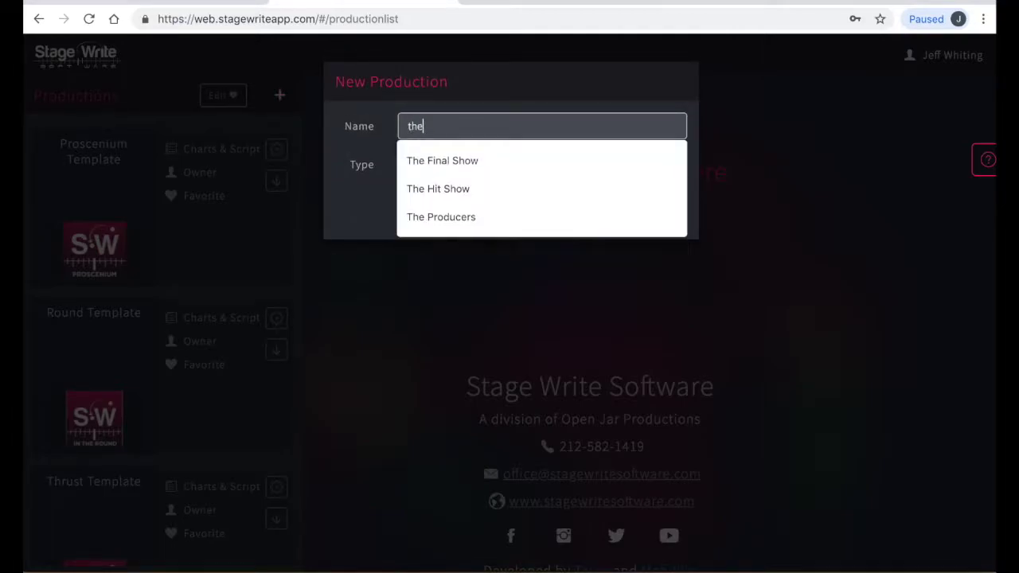
pyautogui.click(446, 177)
pyautogui.click(596, 165)
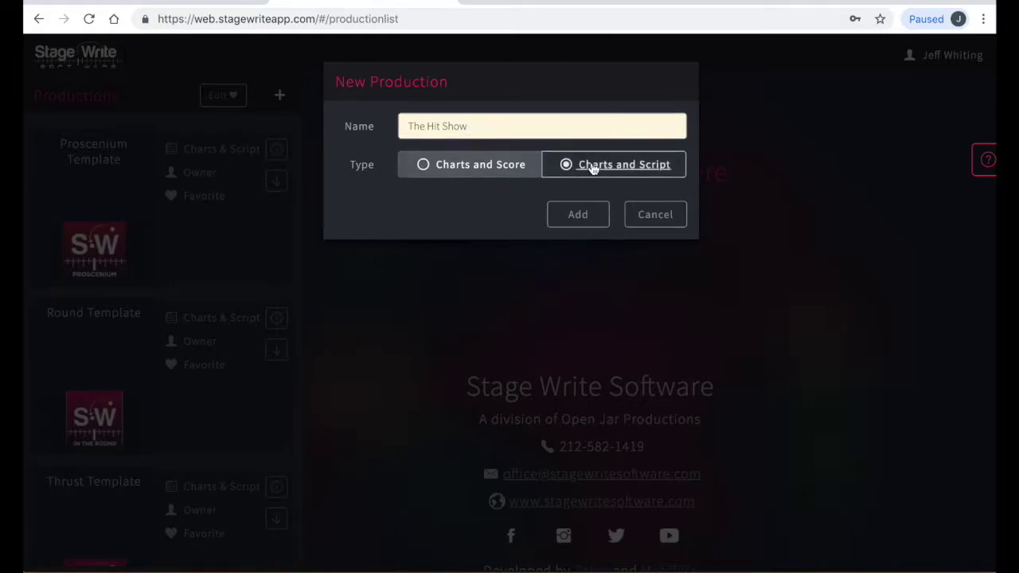
pyautogui.click(590, 221)
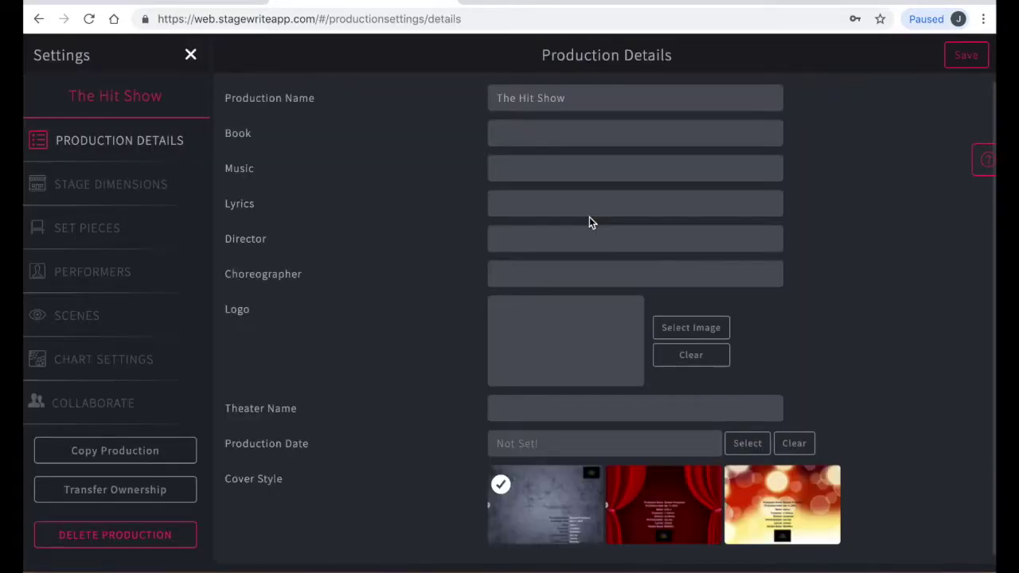
# Step: Fill in the names for the production's book, music, lyrics, director and choreographer credits
pyautogui.click(571, 132)
pyautogui.write('Natha')
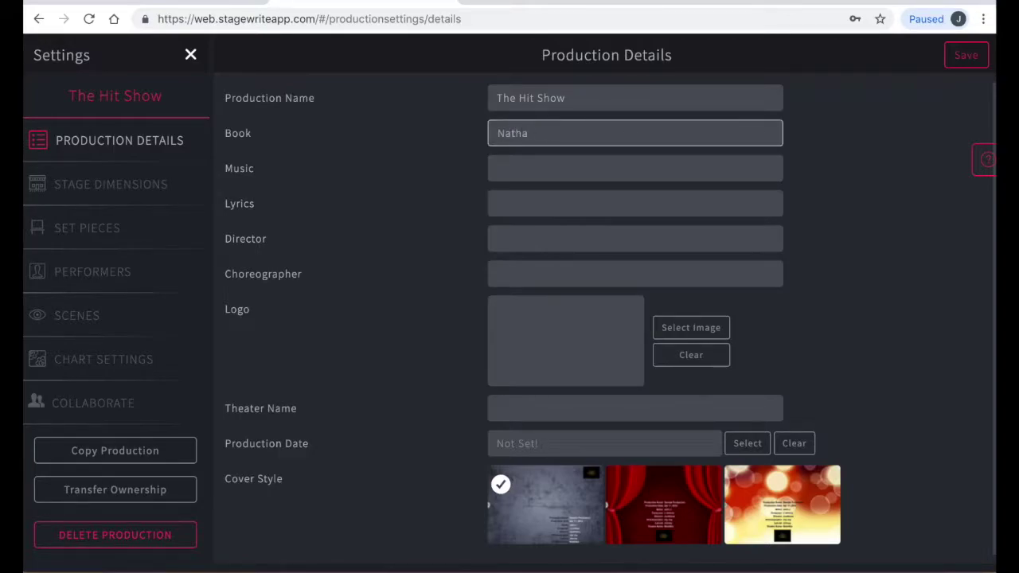
pyautogui.write('n Wright\tMichael Mott\tMichael Mott\tJeff Whiting\tJames Gray')
# Step: Set the production logo to the "The Hit - A New Musical" image from the Desktop folder
pyautogui.click(691, 328)
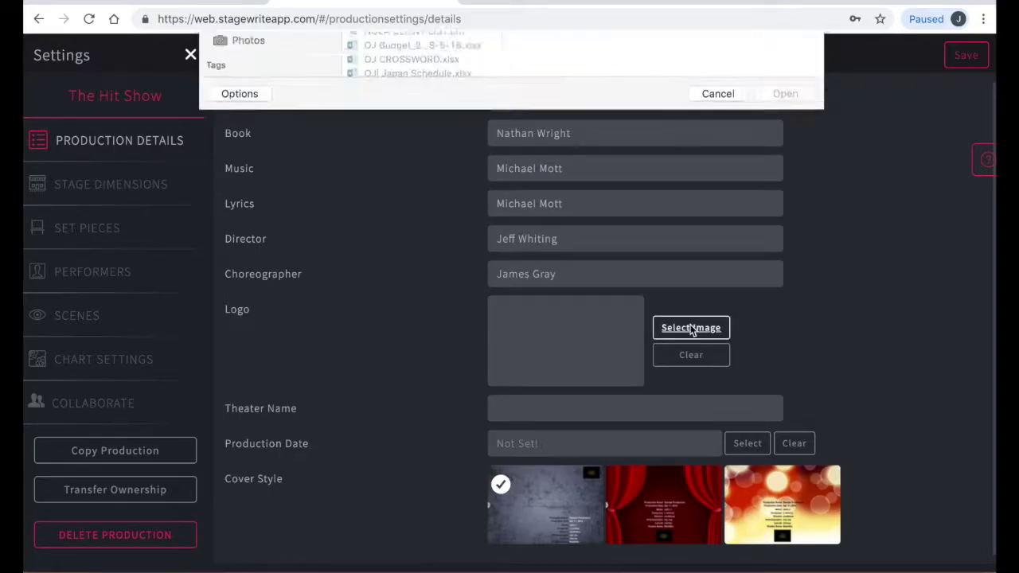
pyautogui.scroll(-10, 397, 200)
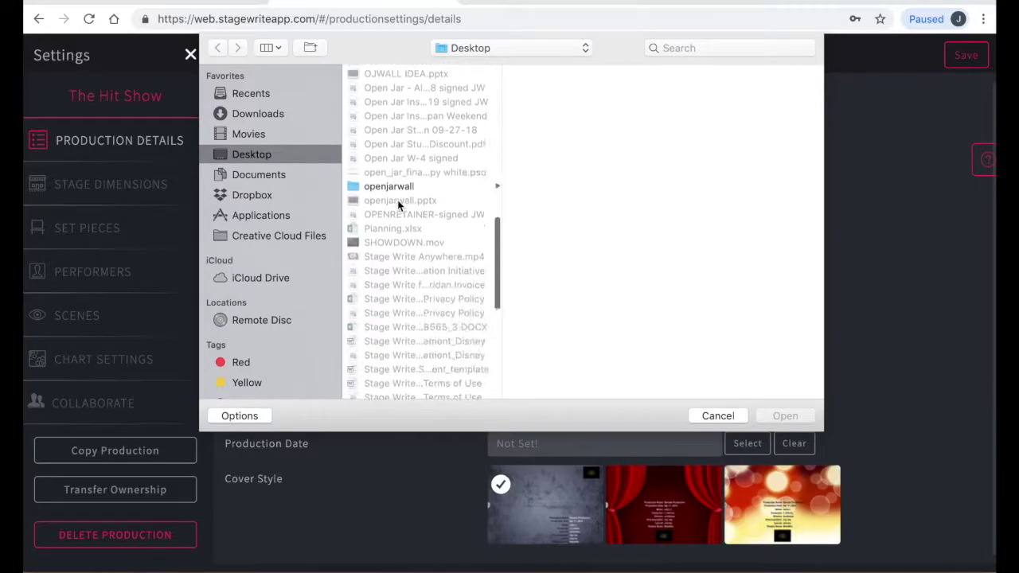
pyautogui.scroll(-5, 402, 203)
pyautogui.click(390, 283)
pyautogui.click(784, 416)
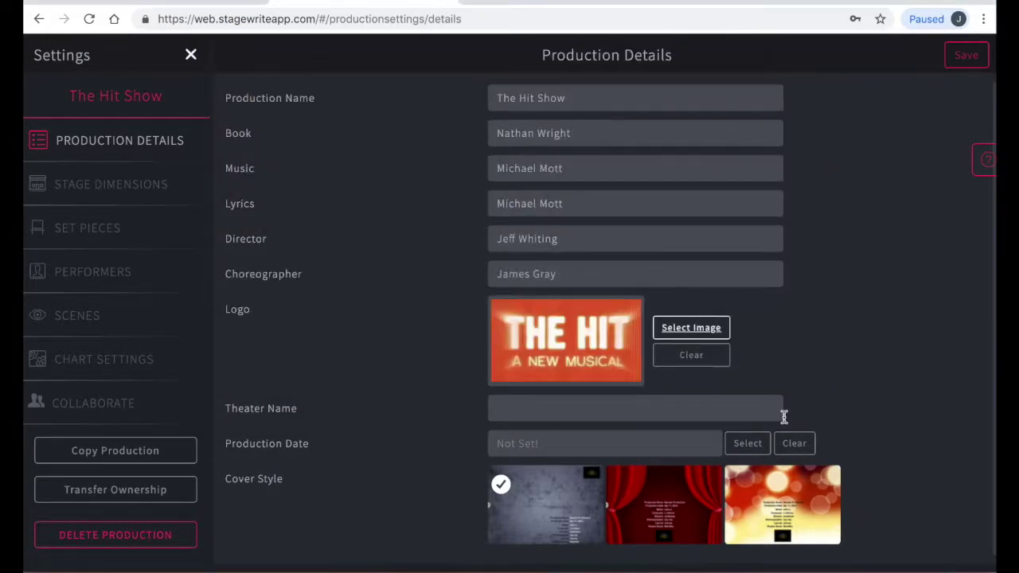
# Step: Set the theater name to Imperial and the production date to Dec 22, 2018, saving the production details
pyautogui.click(629, 409)
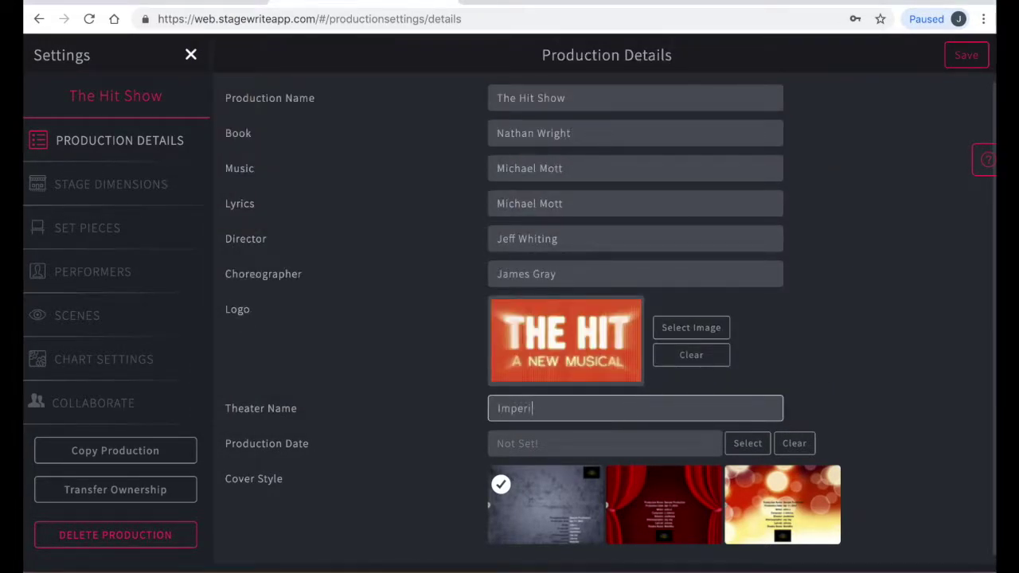
pyautogui.write('Imperial')
pyautogui.press('Return')
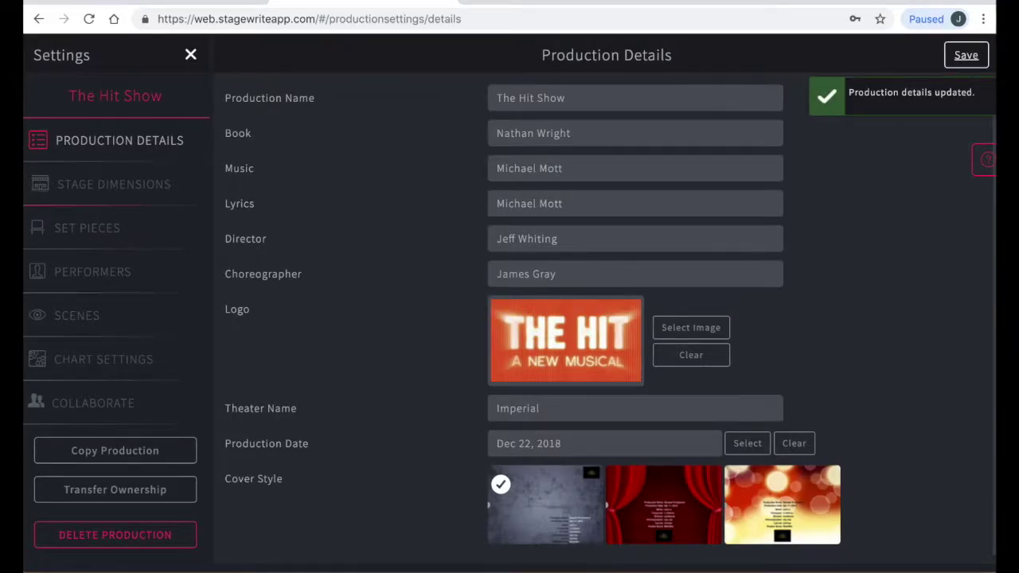
# Step: Set the stage to 40 ft wide and 35 ft deep with a 10 ft off-stage width, and open the permanent stage for editing
pyautogui.click(80, 182)
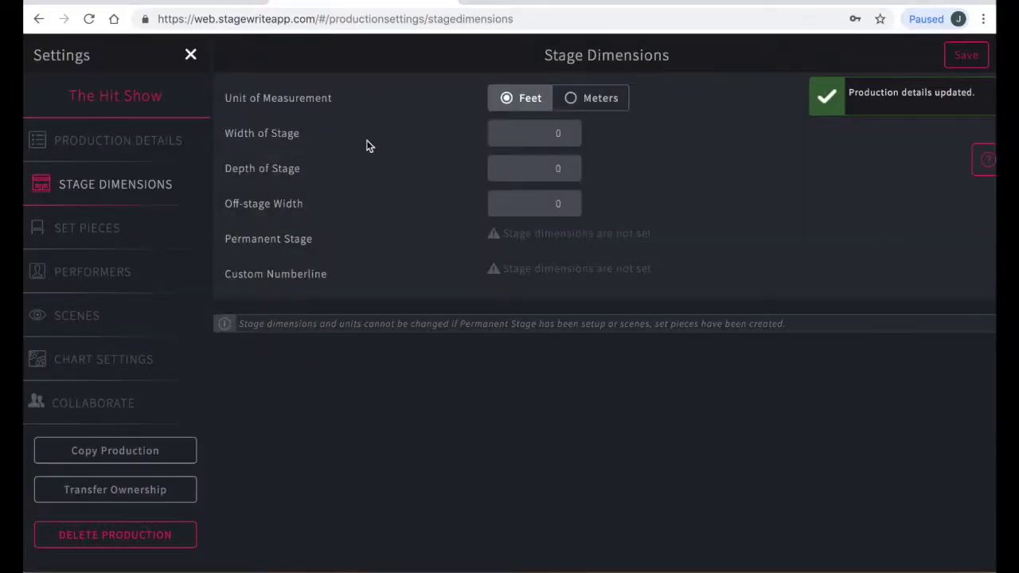
pyautogui.click(541, 134)
pyautogui.write('40')
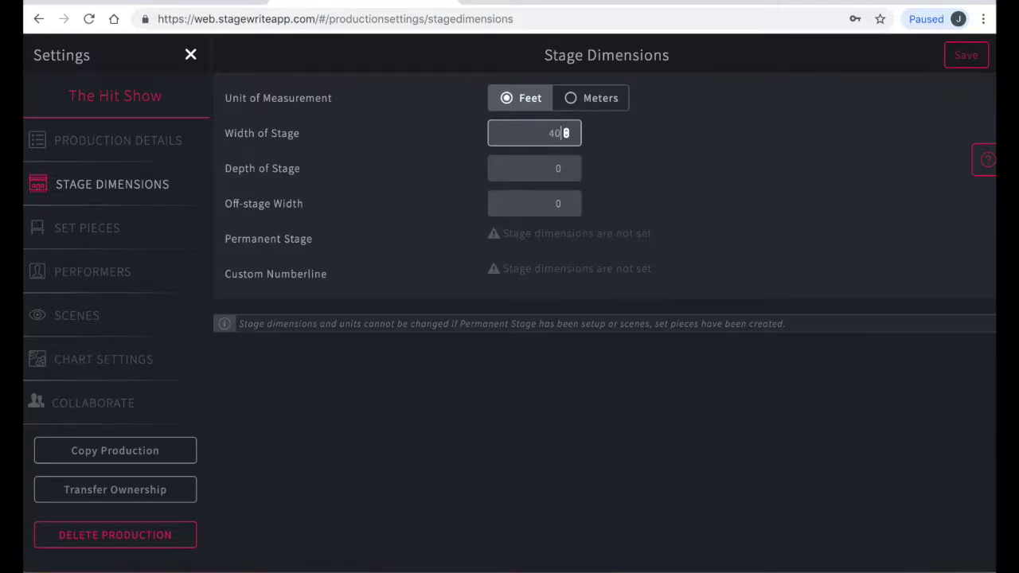
pyautogui.press('Tab')
pyautogui.write('3')
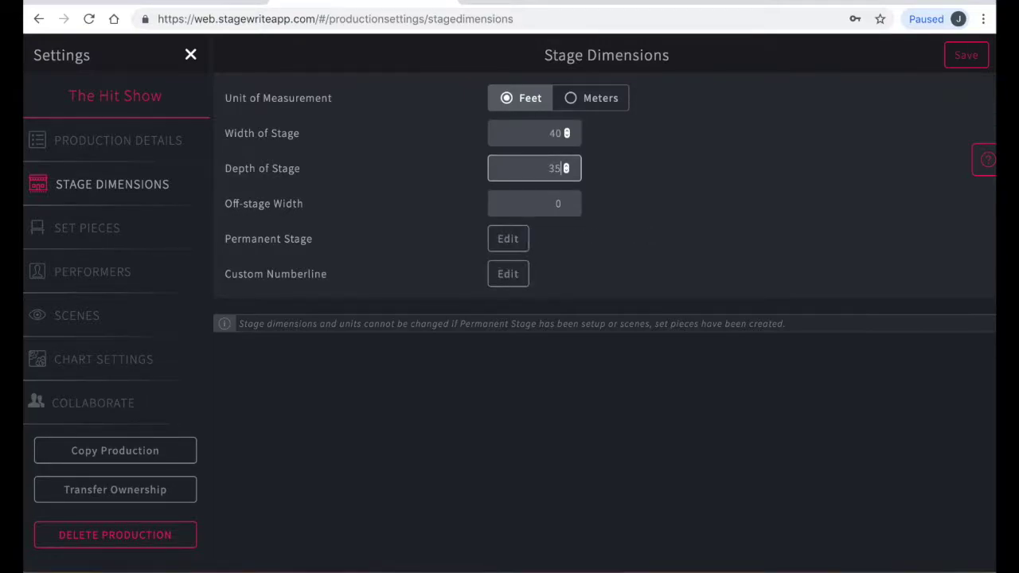
pyautogui.press('Tab')
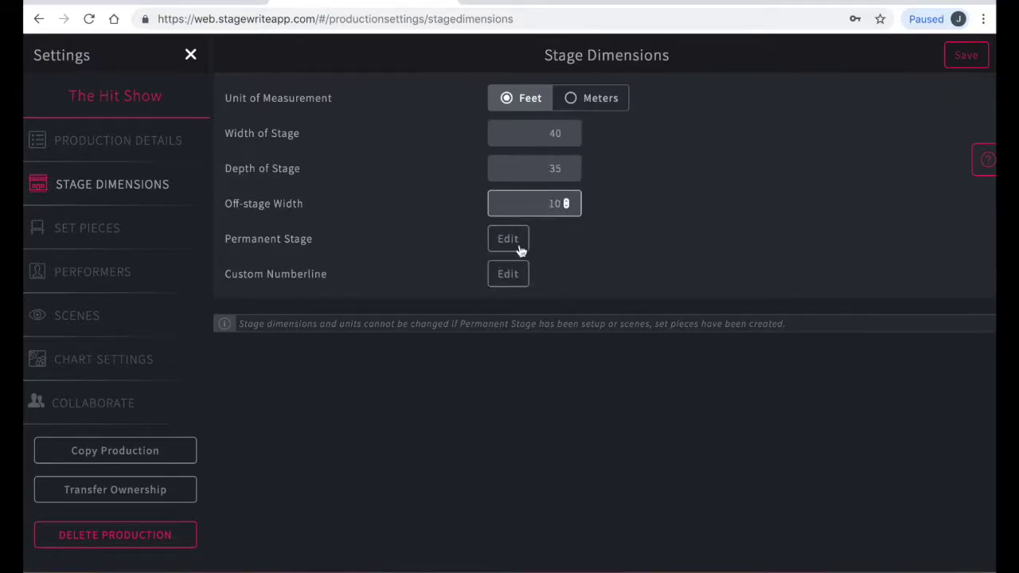
pyautogui.write('10')
pyautogui.click(508, 242)
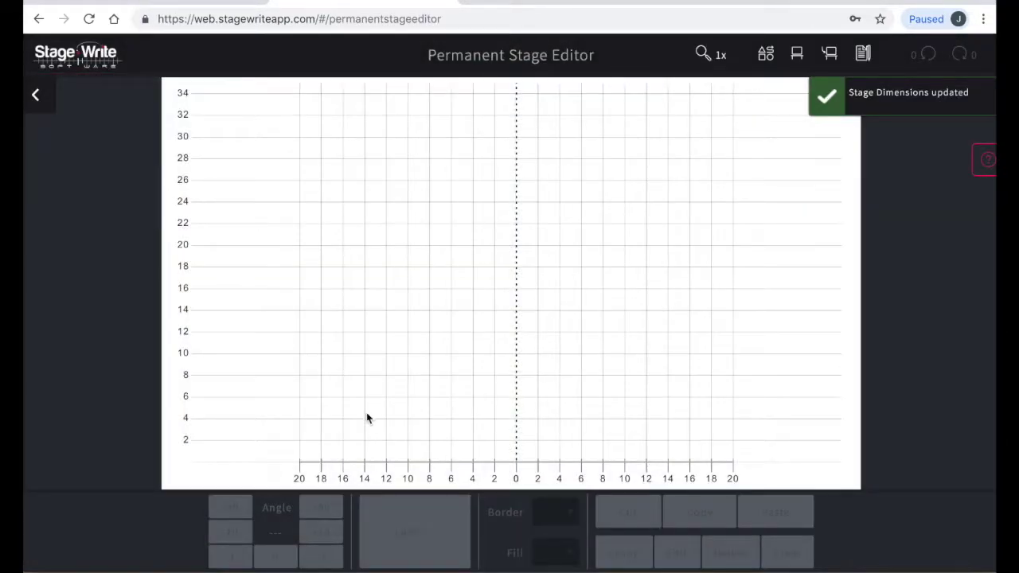
# Step: Place three thick horizontal lines about 12 ft long along the stage plan's left side at depths 6, 14 and 22, copying the first line
pyautogui.click(762, 62)
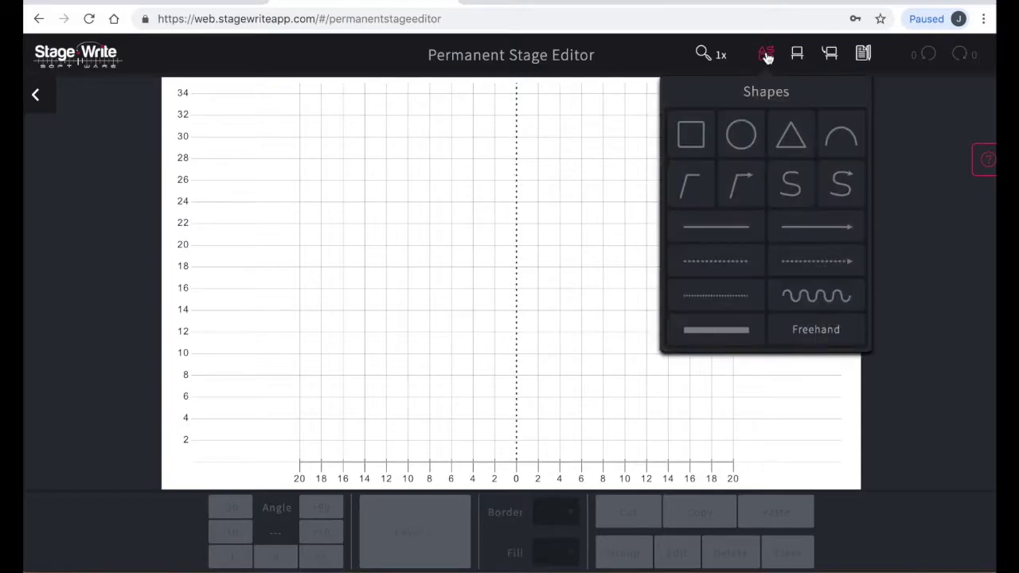
pyautogui.click(711, 327)
pyautogui.moveTo(447, 304); pyautogui.dragTo(283, 314)
pyautogui.click(684, 511)
pyautogui.click(784, 521)
pyautogui.moveTo(254, 402); pyautogui.dragTo(250, 223)
# Step: Copy all three wing lines together and place the pasted set along the stage plan's right side at the matching depths
pyautogui.click(258, 227)
pyautogui.keyDown('shift'); pyautogui.click(262, 314); pyautogui.keyUp('shift')
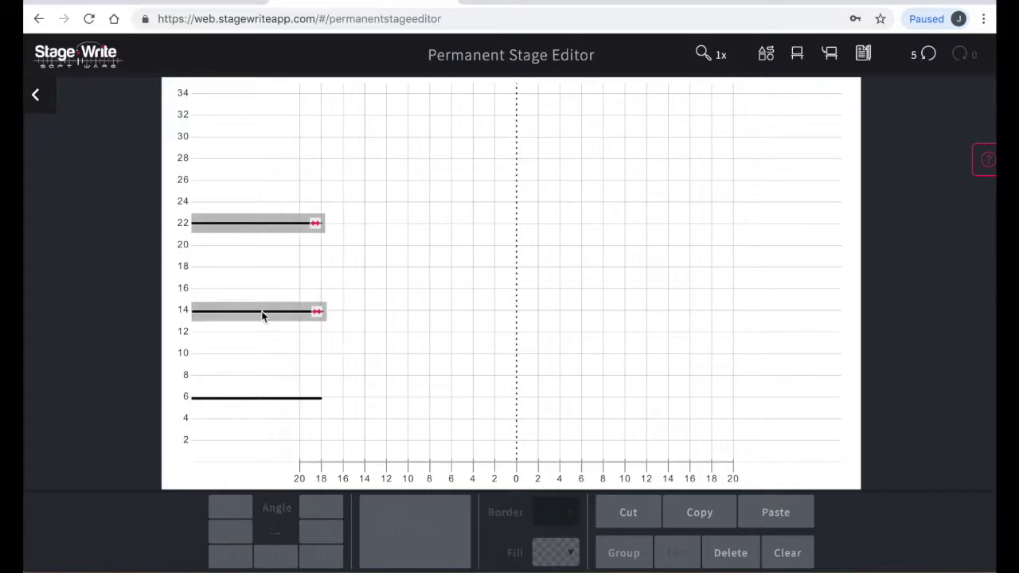
pyautogui.keyDown('shift'); pyautogui.click(263, 398); pyautogui.keyUp('shift')
pyautogui.click(700, 514)
pyautogui.click(777, 514)
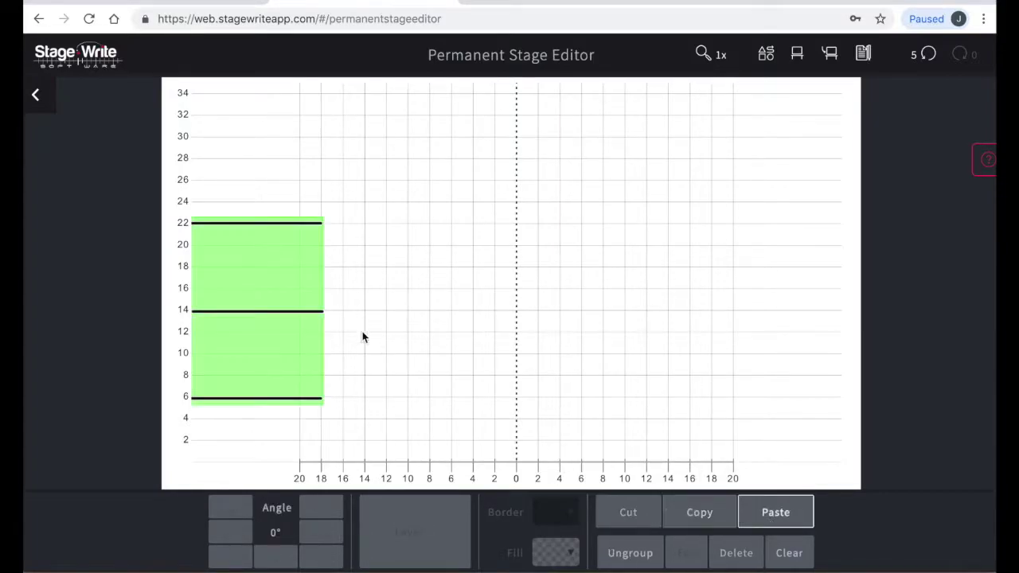
pyautogui.moveTo(459, 322); pyautogui.dragTo(784, 309)
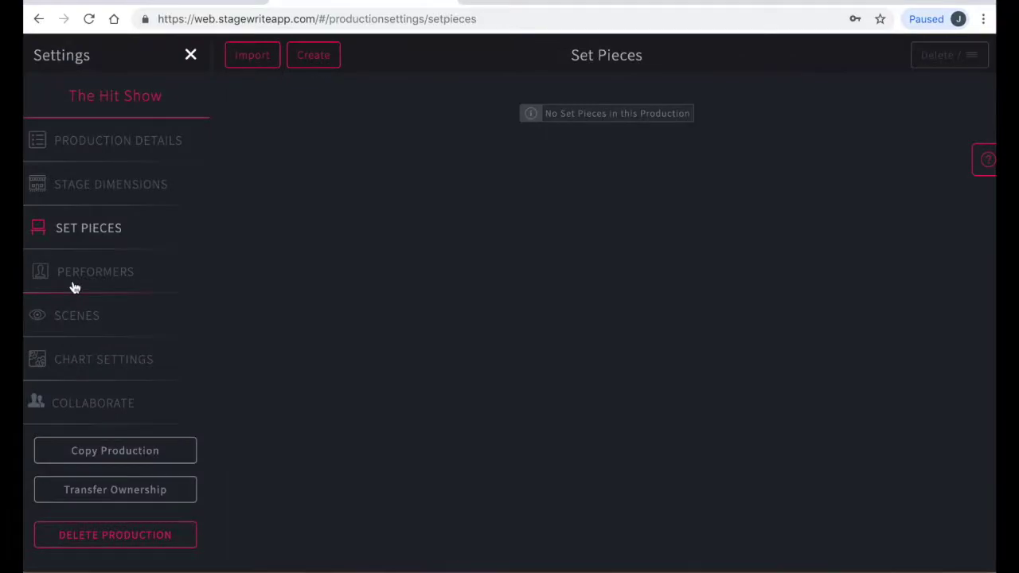
# Step: Add a new performer to the production, entering the performer's name and J as the icon text
pyautogui.click(71, 282)
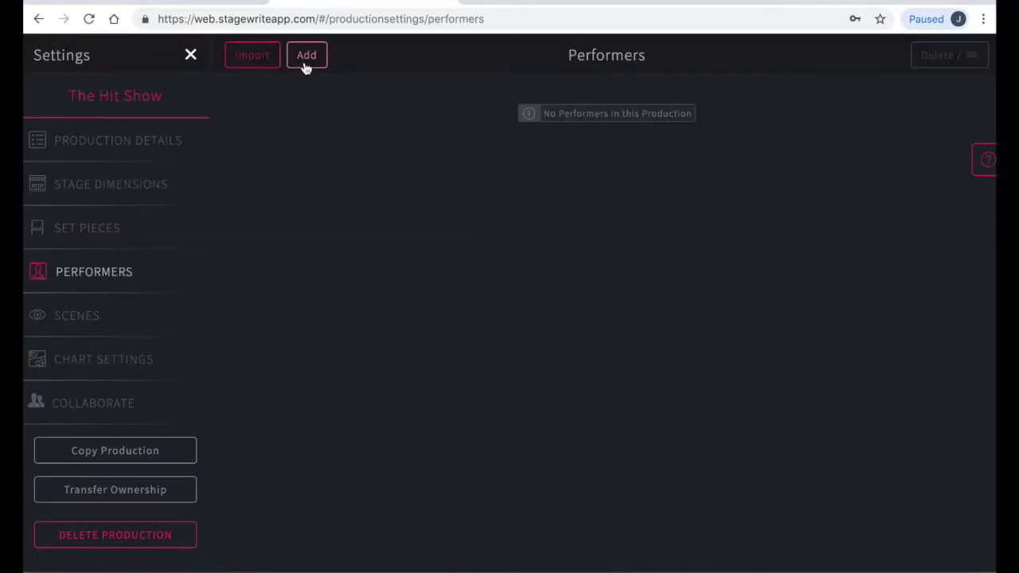
pyautogui.click(304, 62)
pyautogui.click(519, 99)
pyautogui.press('Tab')
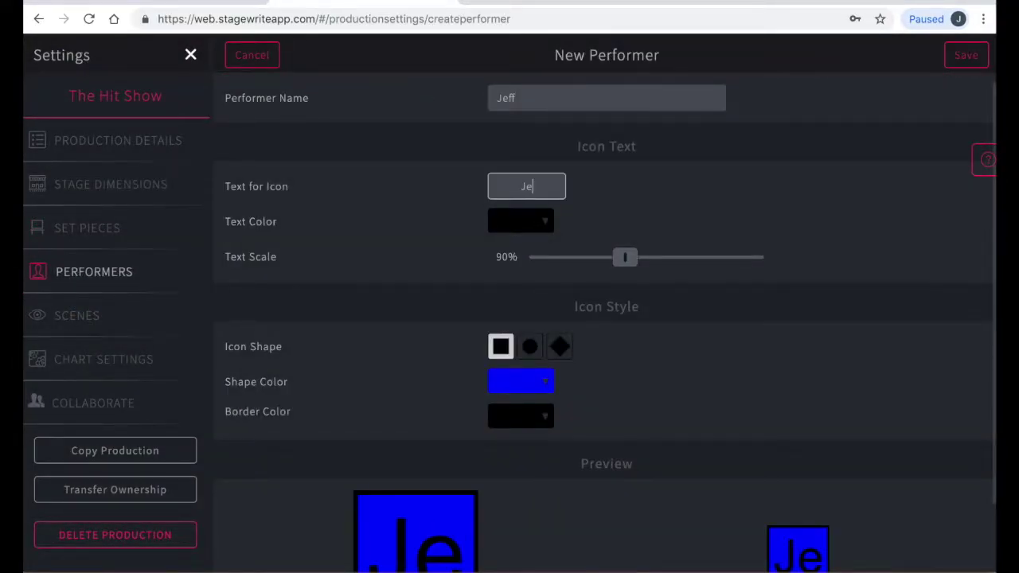
pyautogui.press('BackSpace')
# Step: Style the performer's icon as a red circle with white text at 115% scale, and save the performer
pyautogui.scroll(-1, 538, 227)
pyautogui.click(537, 162)
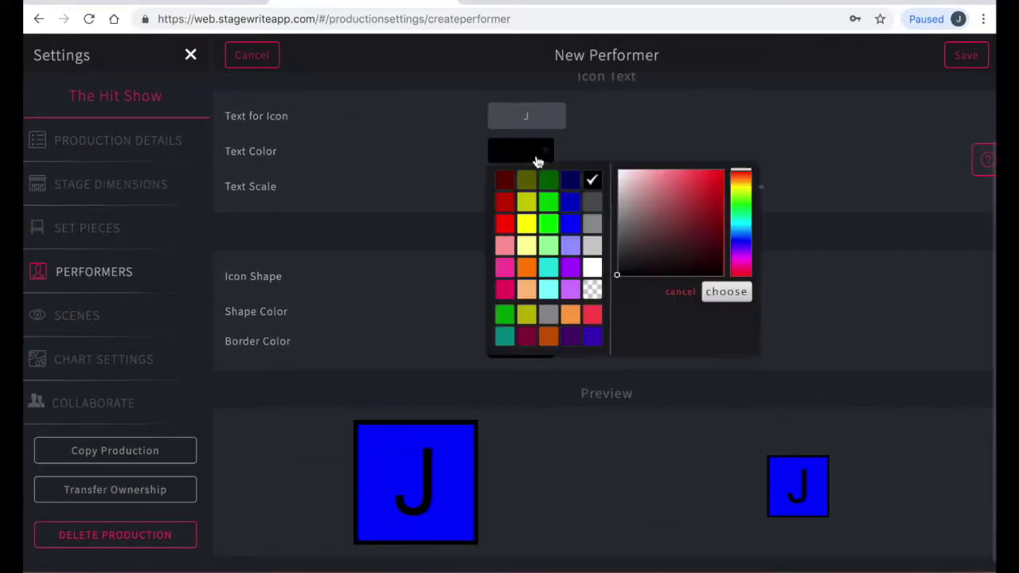
pyautogui.click(591, 270)
pyautogui.click(530, 278)
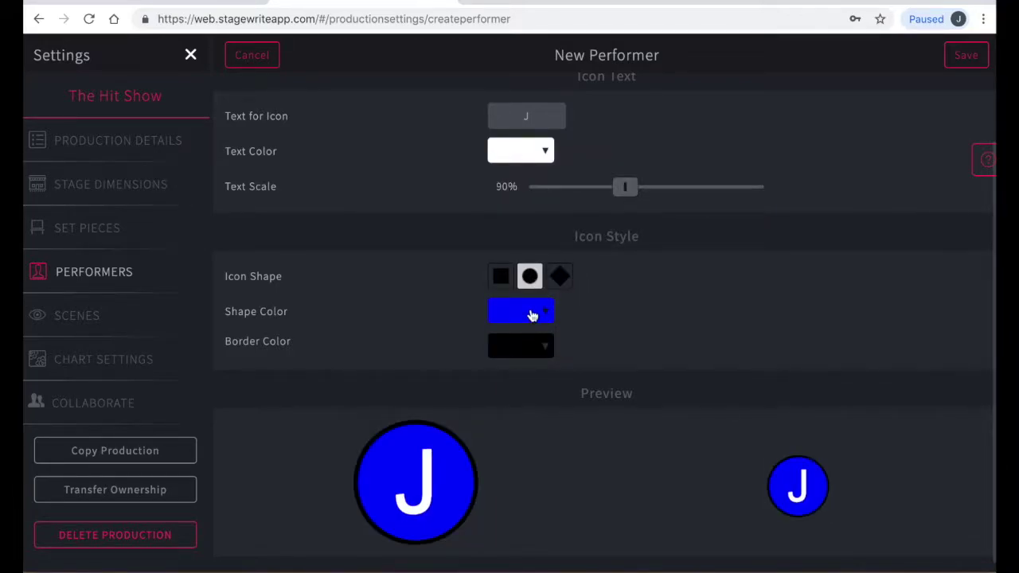
pyautogui.click(533, 316)
pyautogui.click(507, 389)
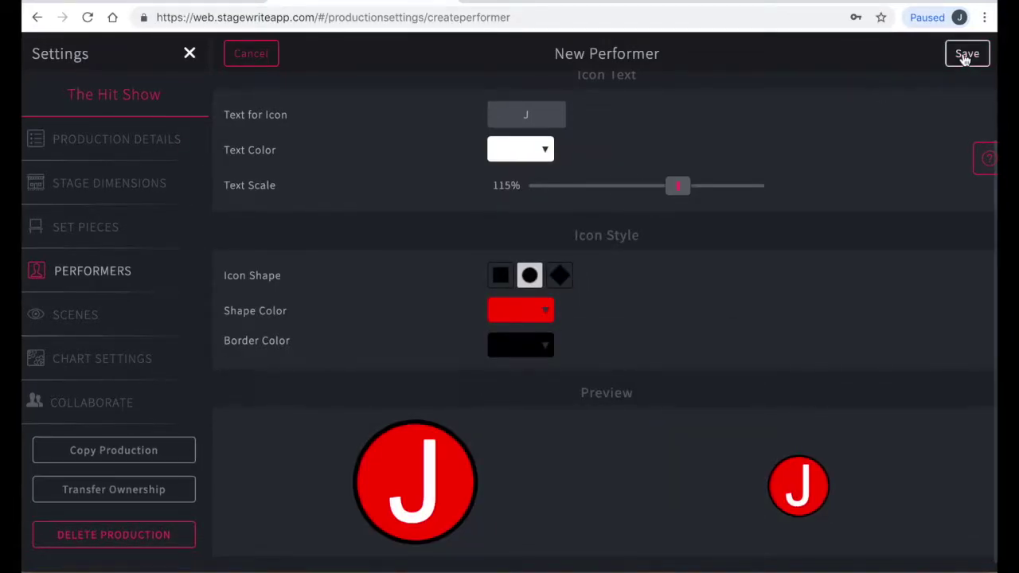
pyautogui.click(965, 55)
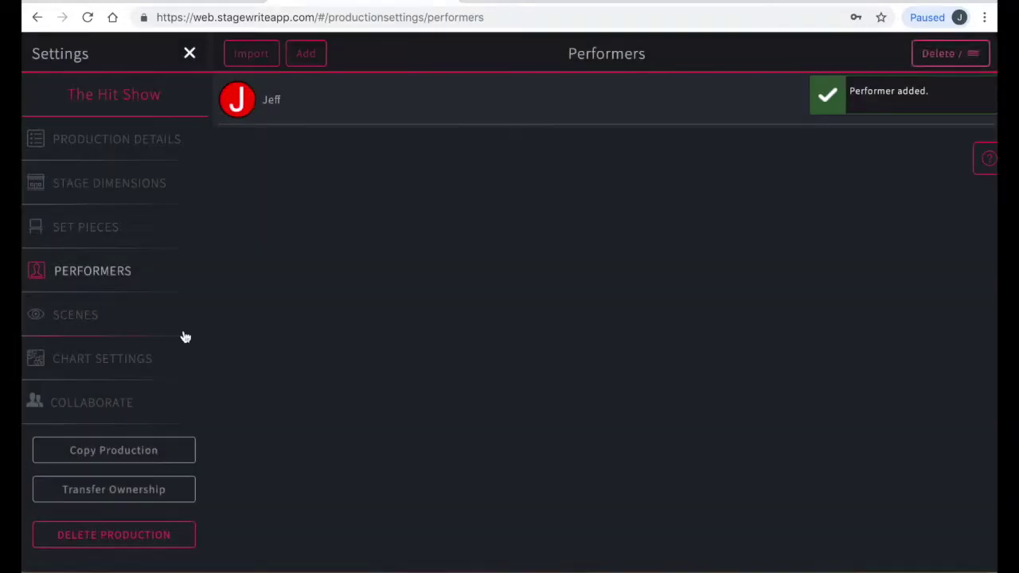
# Step: Add a scene named Opening Scene to the production and save it
pyautogui.click(79, 315)
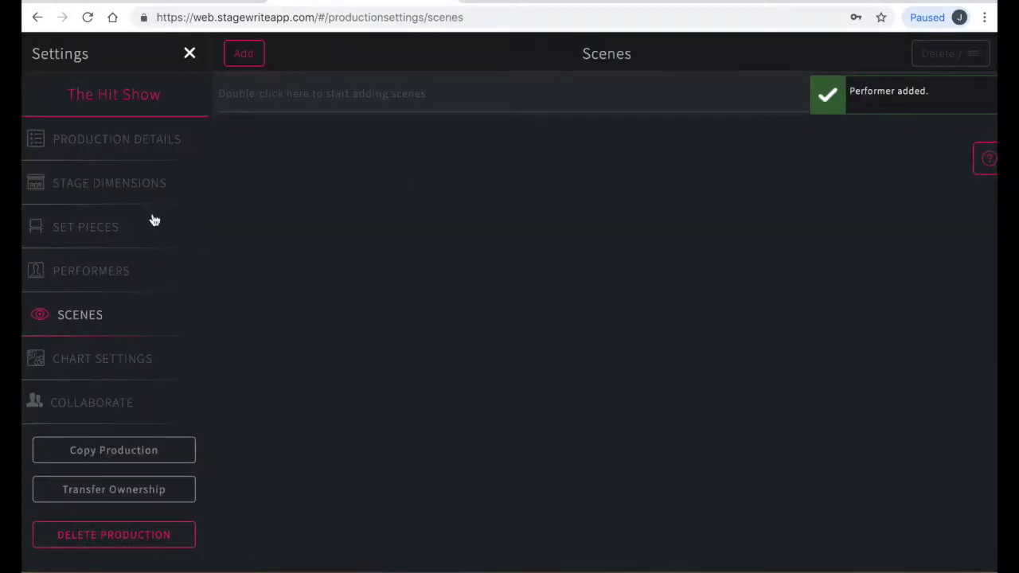
pyautogui.click(283, 89)
pyautogui.write('Opening Scene')
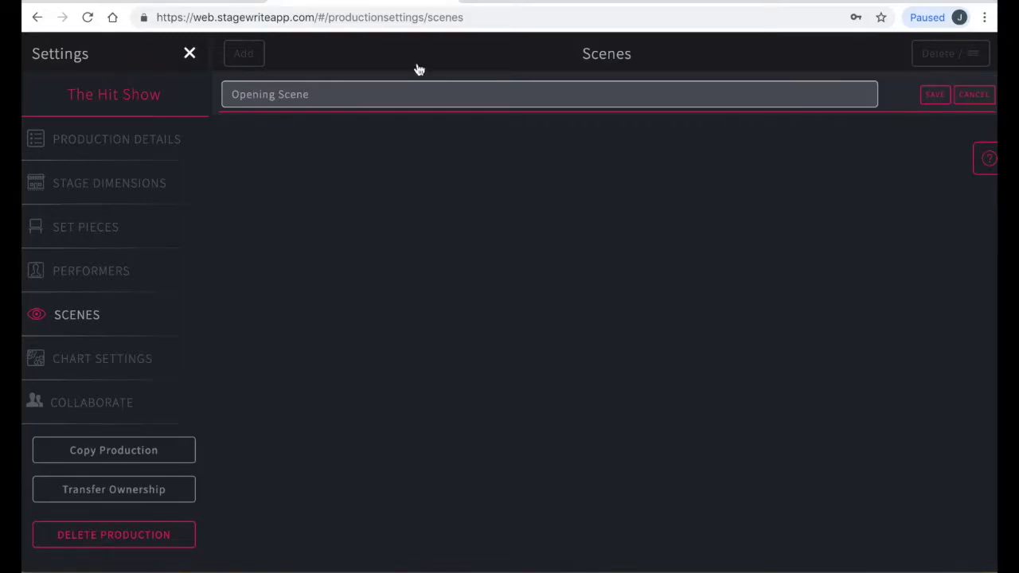
pyautogui.click(933, 94)
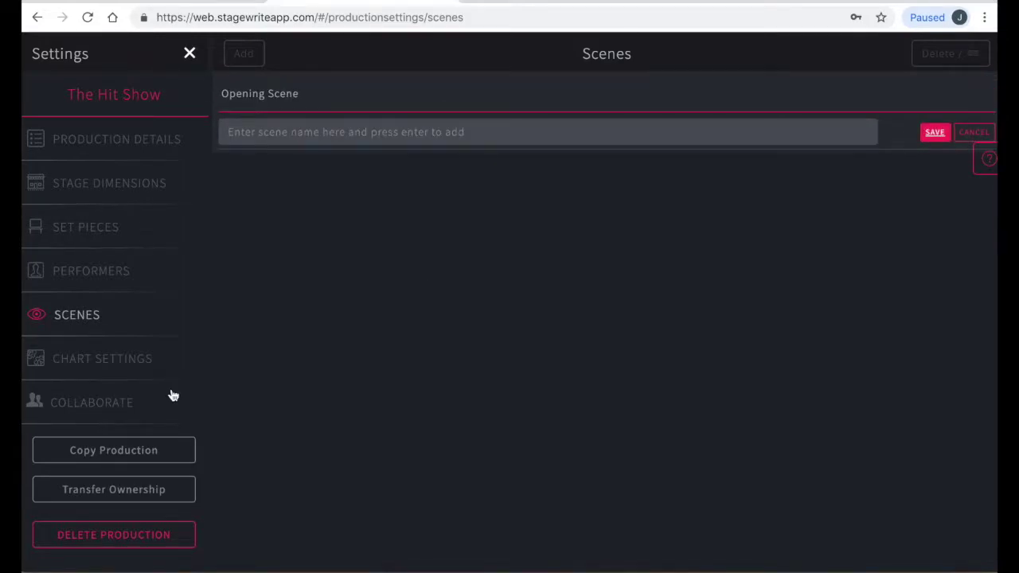
# Step: Close the production settings and add a blank chart to Opening Scene
pyautogui.click(111, 402)
pyautogui.click(191, 56)
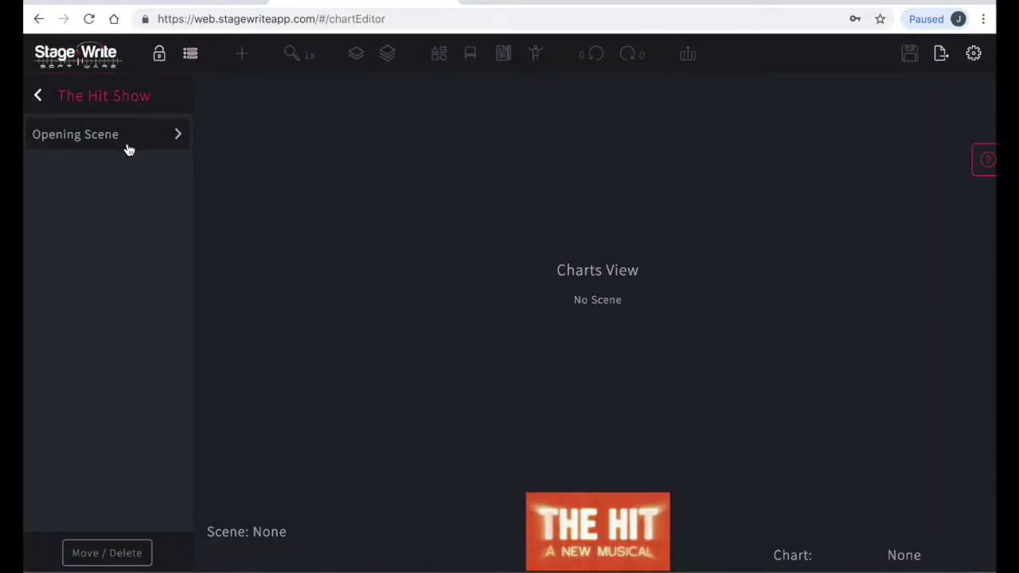
pyautogui.click(125, 149)
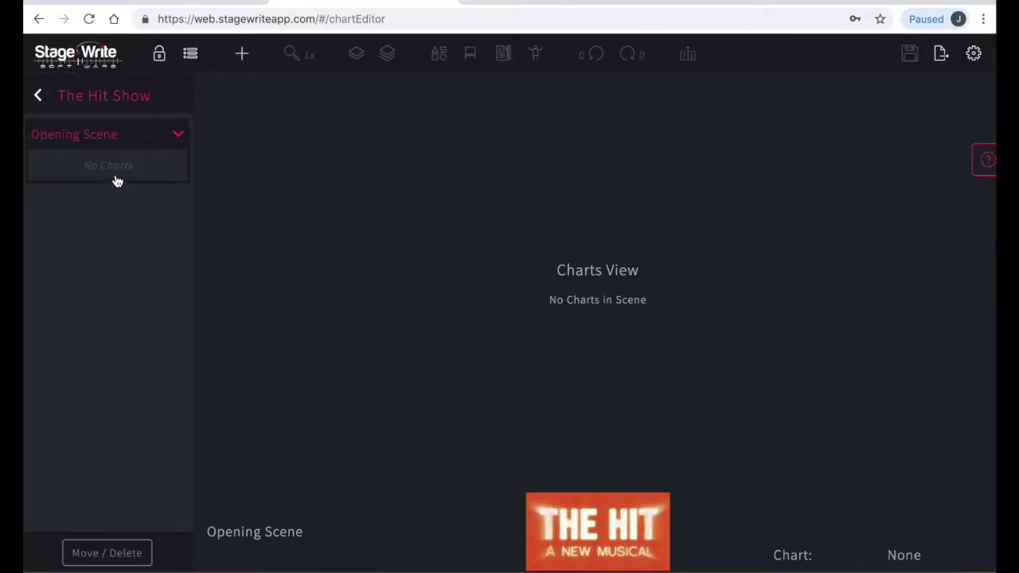
pyautogui.click(243, 56)
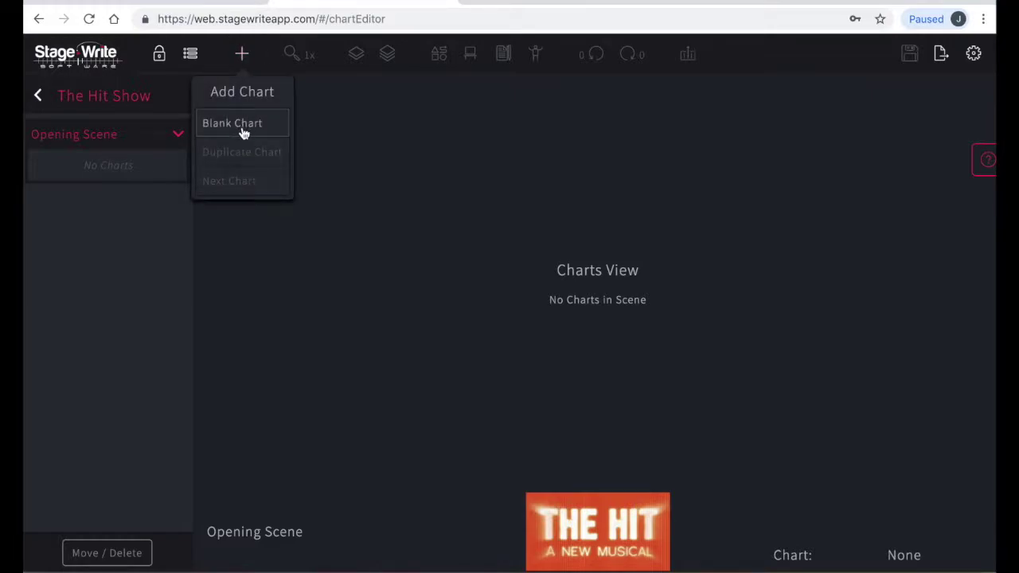
pyautogui.click(239, 124)
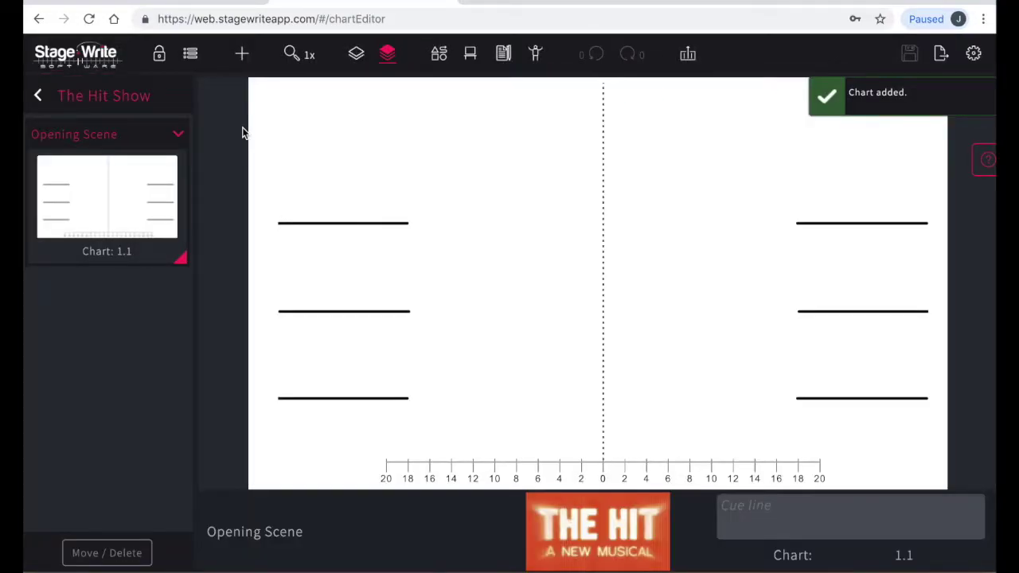
# Step: Place performer J on the chart, downstage and just left of the center line
pyautogui.click(535, 61)
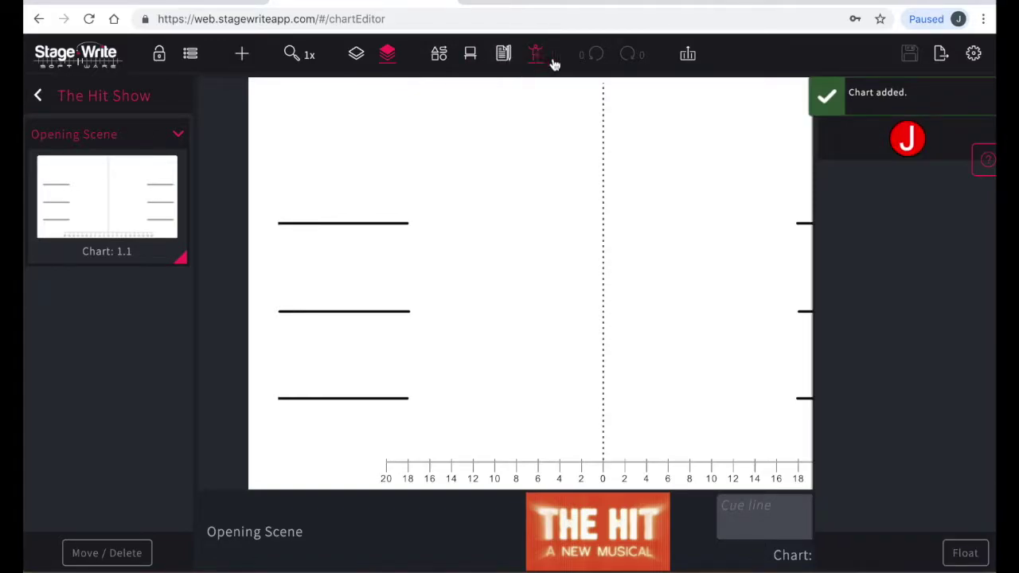
pyautogui.click(906, 140)
pyautogui.moveTo(604, 279); pyautogui.dragTo(565, 355)
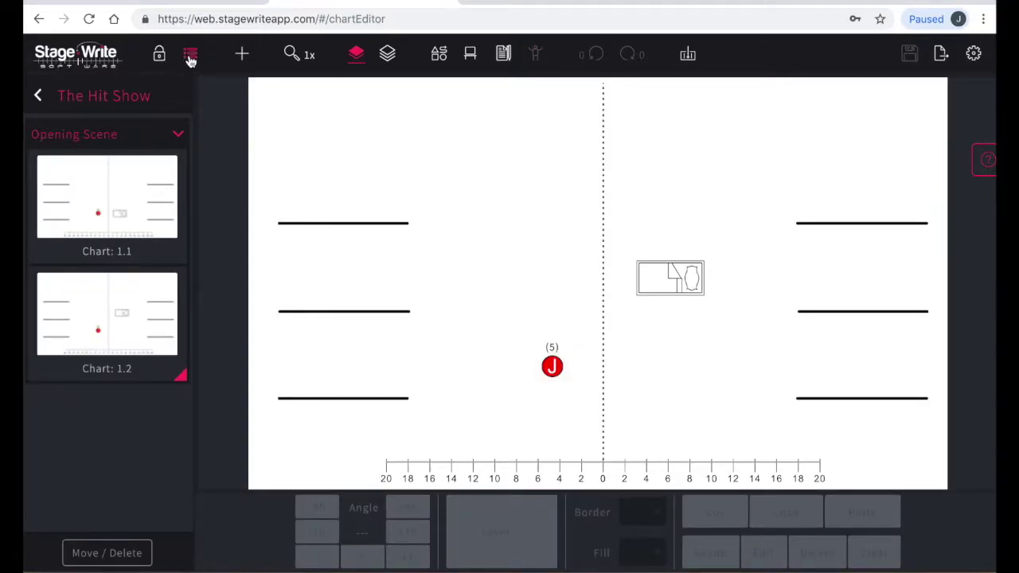
# Step: Switch to the script view and import Loch Lomond 8-11-18 Draft.pdf as the new script
pyautogui.click(191, 57)
pyautogui.click(177, 160)
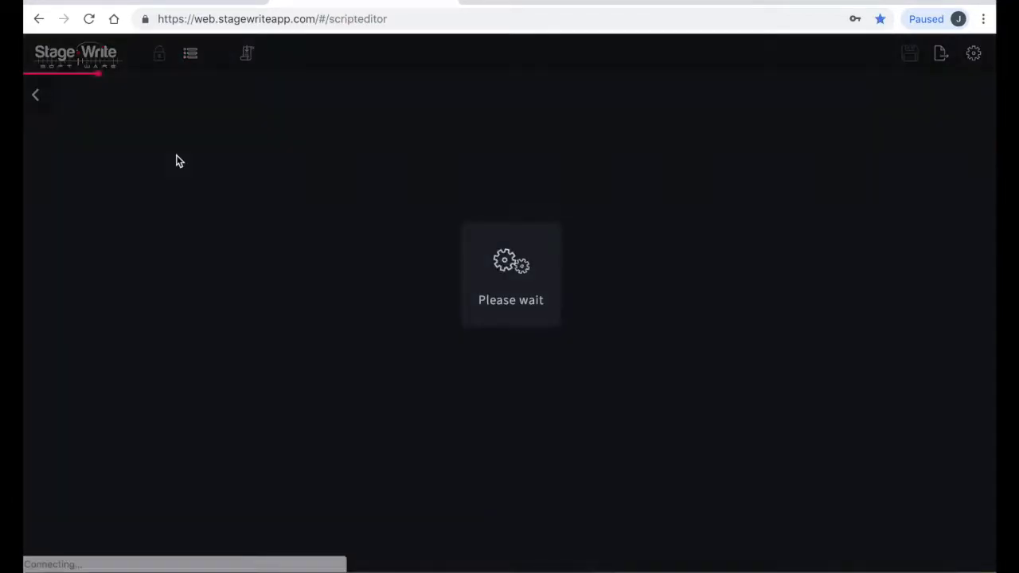
pyautogui.click(249, 53)
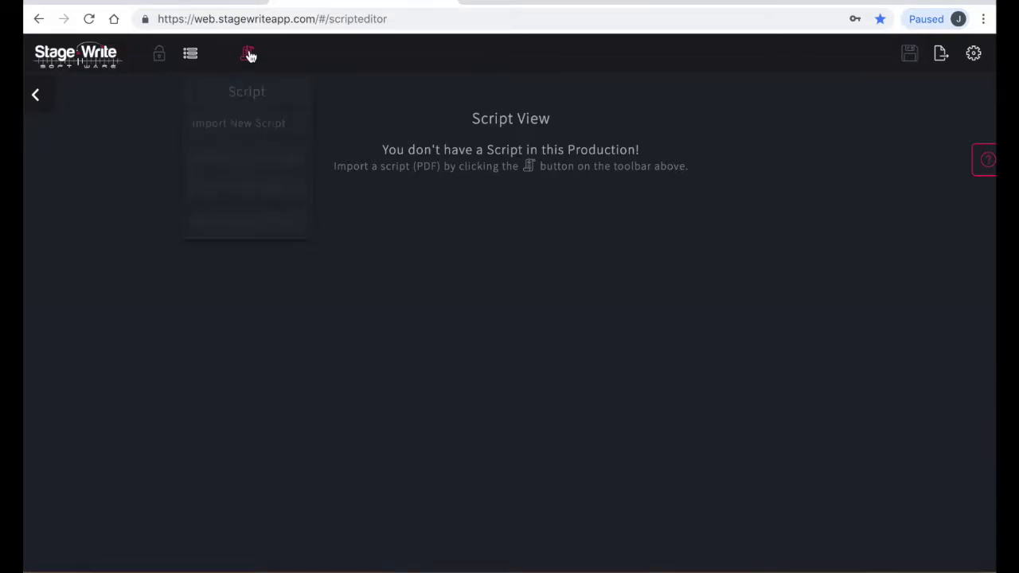
pyautogui.click(236, 123)
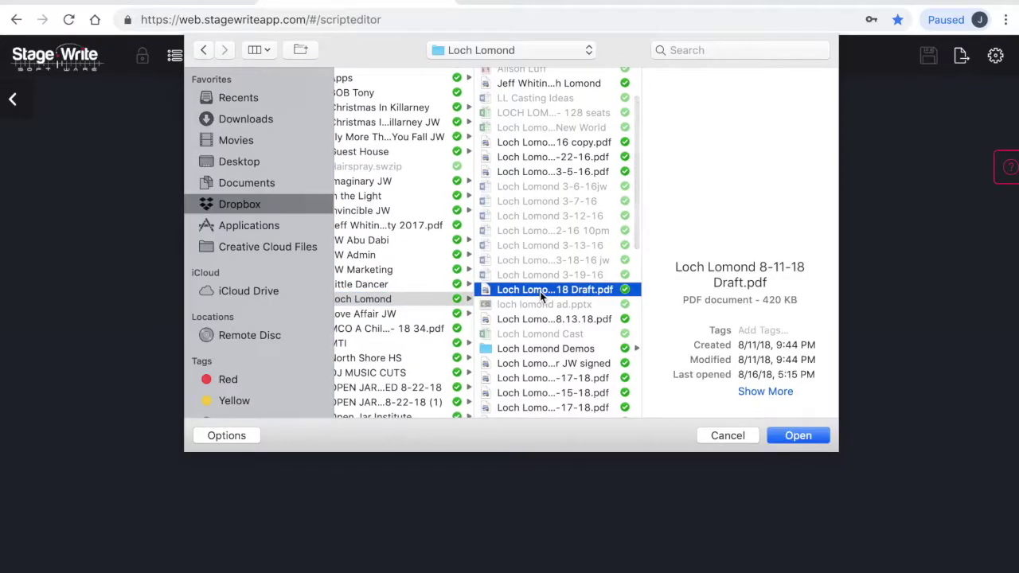
pyautogui.click(776, 414)
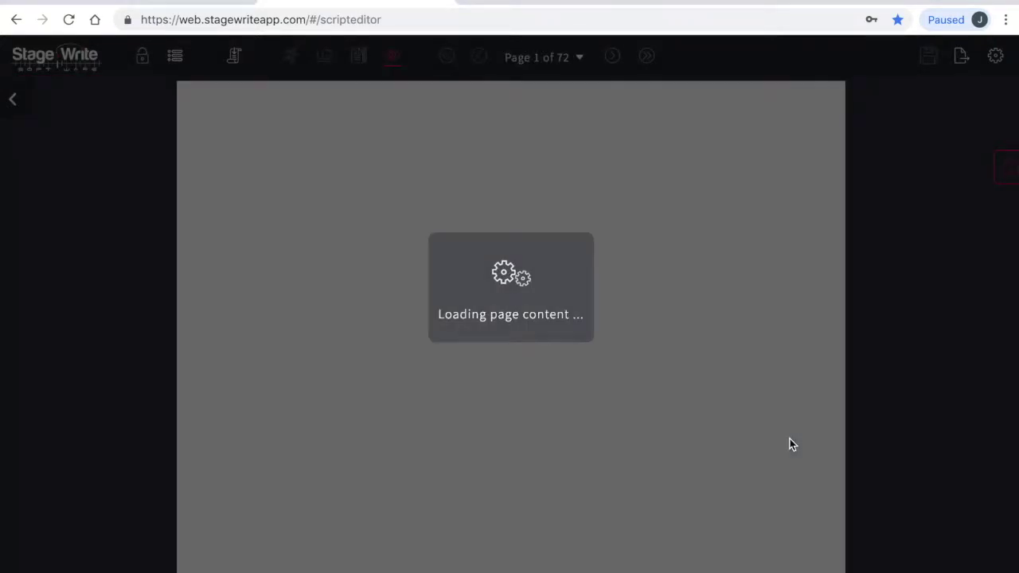
# Step: Add an LQ cue on script page 2 at the line "GOD SAVE GREAT GEORGE, OUR KING."
pyautogui.click(612, 56)
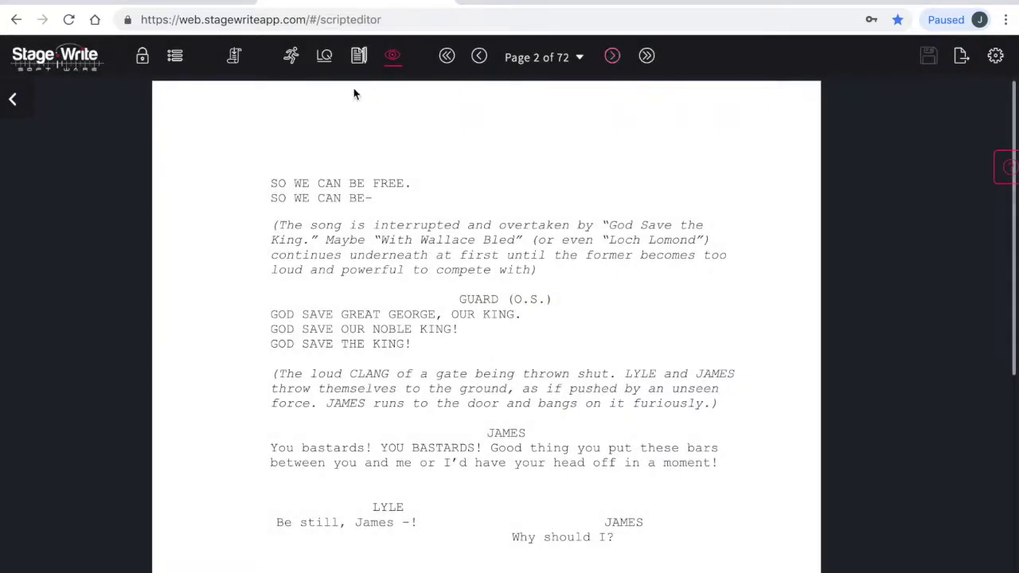
pyautogui.click(327, 61)
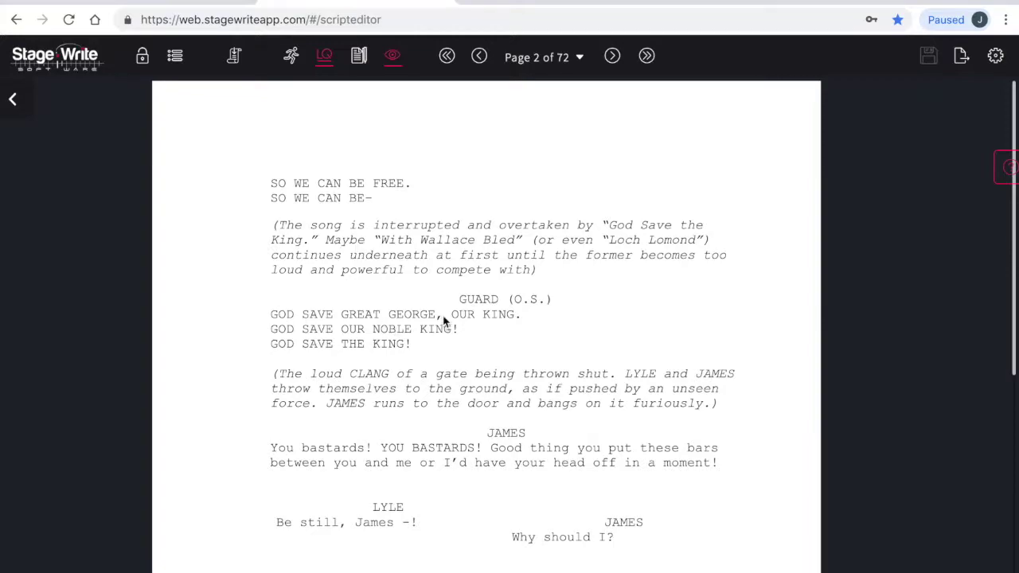
pyautogui.moveTo(478, 313); pyautogui.dragTo(537, 330)
pyautogui.click(546, 354)
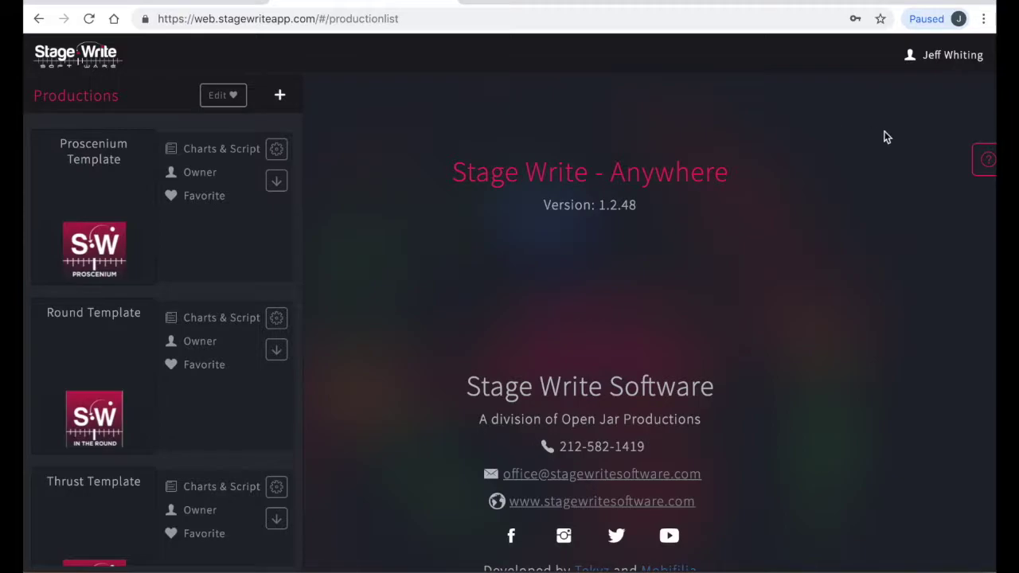
# Step: View the Help Videos window from the production list and close it
pyautogui.moveTo(946, 169)
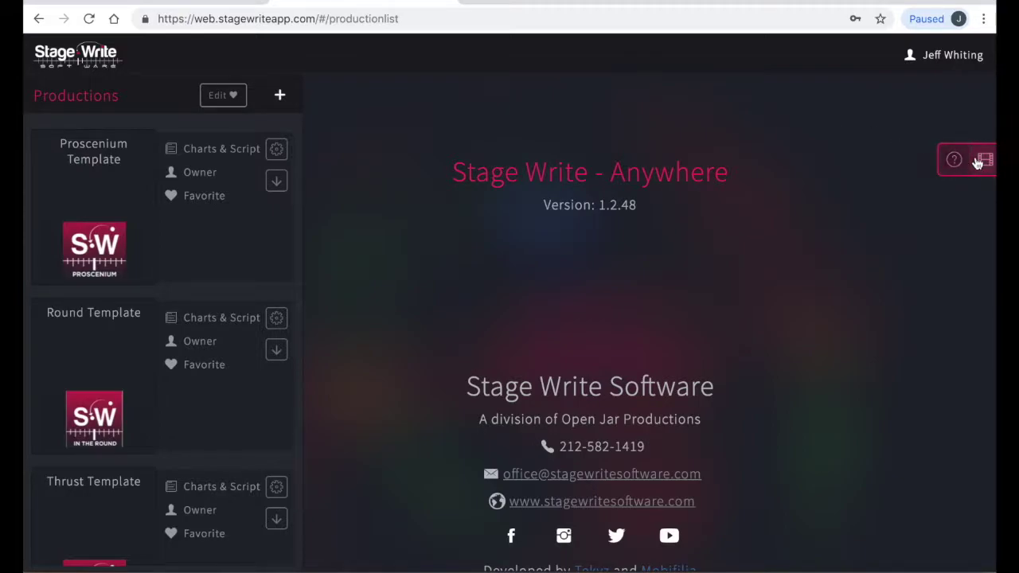
pyautogui.click(982, 160)
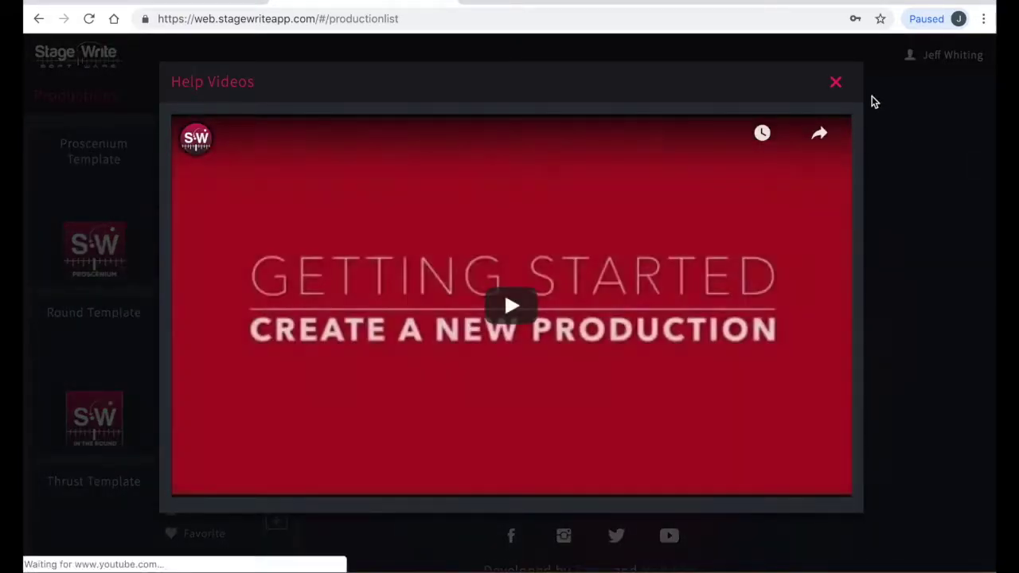
pyautogui.click(834, 82)
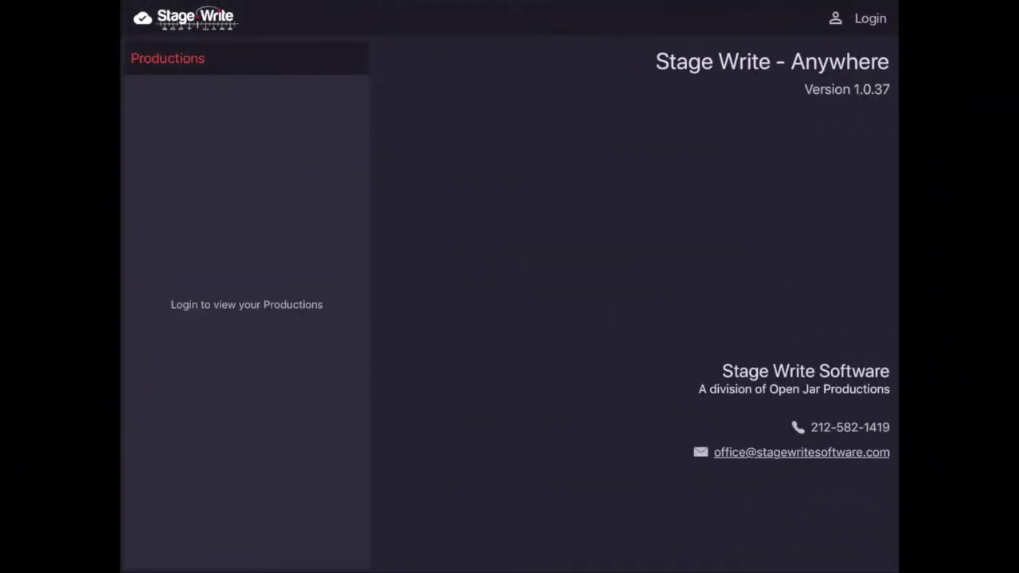
# Step: Open the login form in the Stage Write iPad app and start entering the account e-mail
pyautogui.click(870, 18)
pyautogui.click(509, 230)
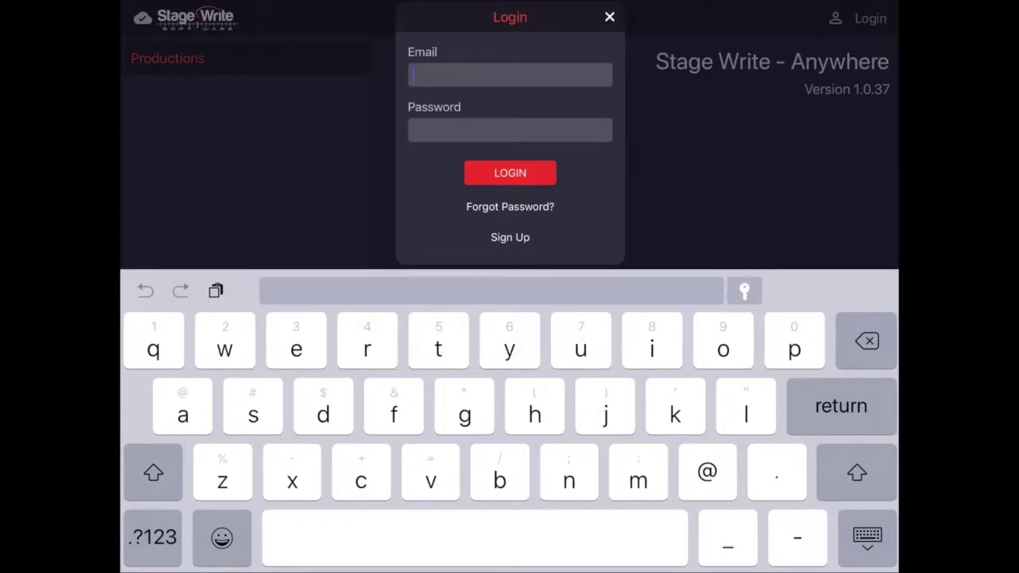
pyautogui.write('office')
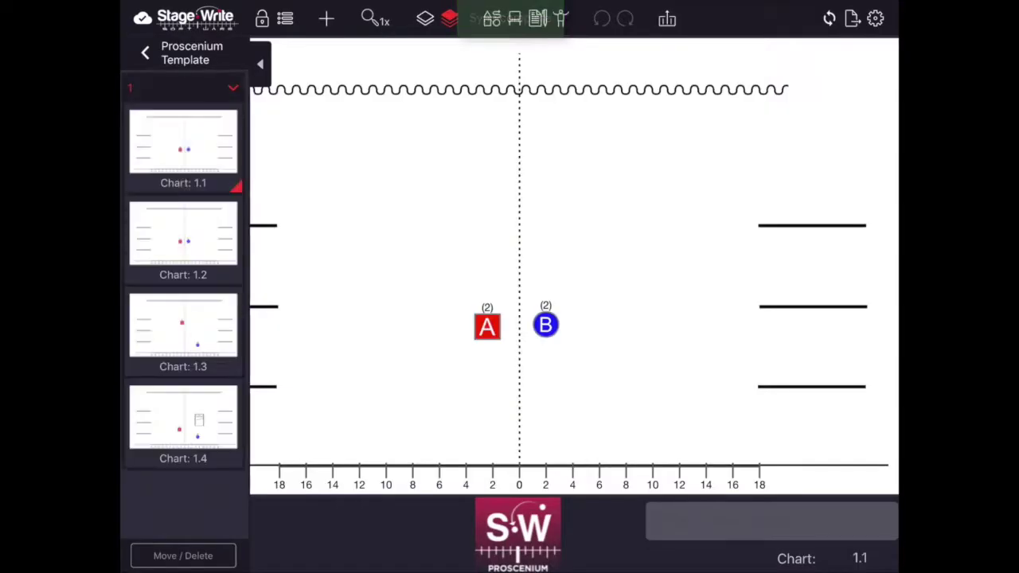
# Step: Step through charts 1.2, 1.3 and 1.4 of the Proscenium Template and return to chart 1.1
pyautogui.click(183, 233)
pyautogui.click(183, 324)
pyautogui.click(183, 417)
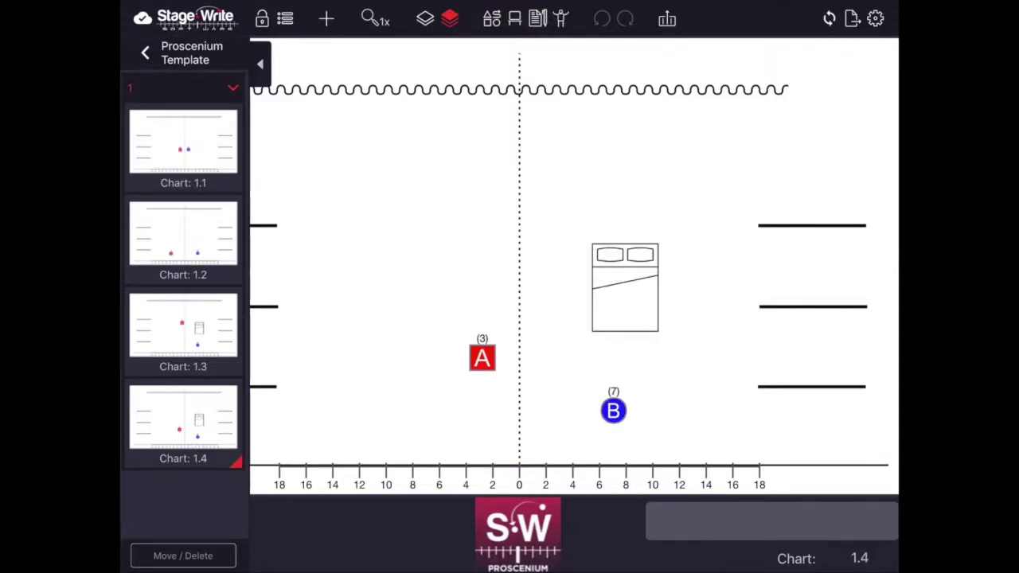
pyautogui.click(183, 233)
pyautogui.click(183, 142)
# Step: Switch the Proscenium Template session to working offline and back to working online
pyautogui.click(142, 17)
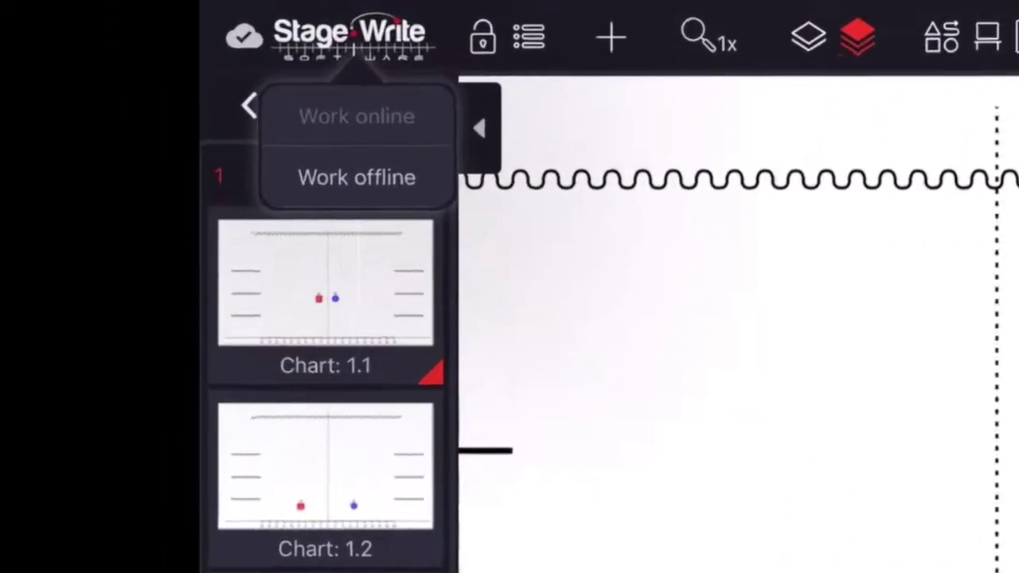
pyautogui.click(265, 126)
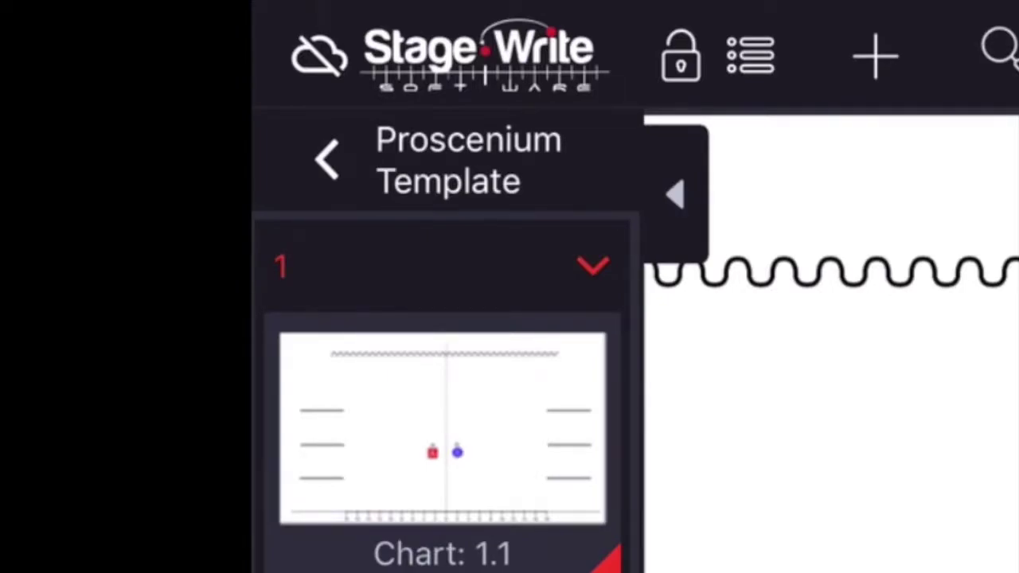
pyautogui.click(319, 54)
pyautogui.click(488, 175)
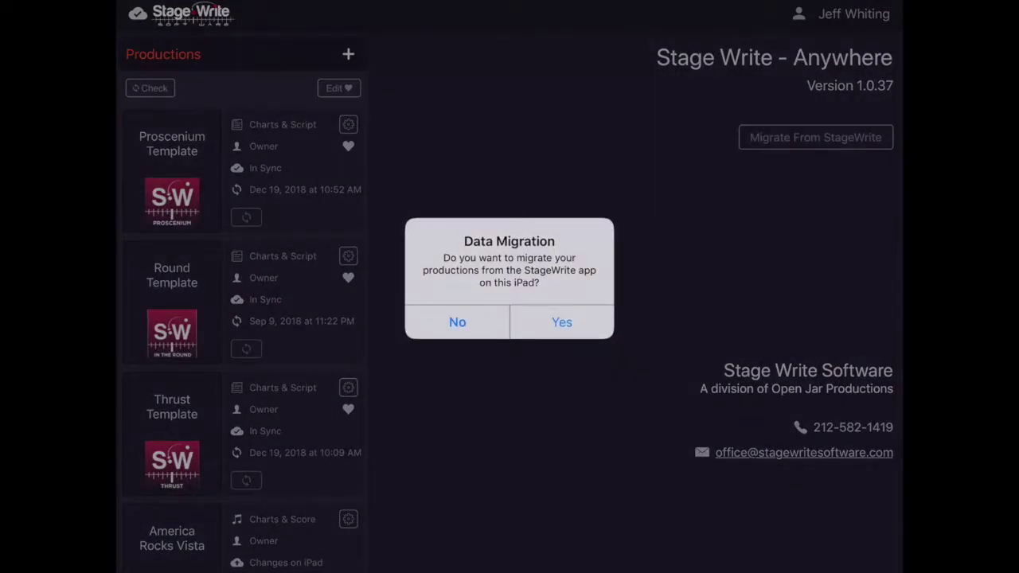
# Step: Migrate the SB Bway production from the StageWrite app on this iPad, allowing database access, and locate it in the production list
pyautogui.click(561, 322)
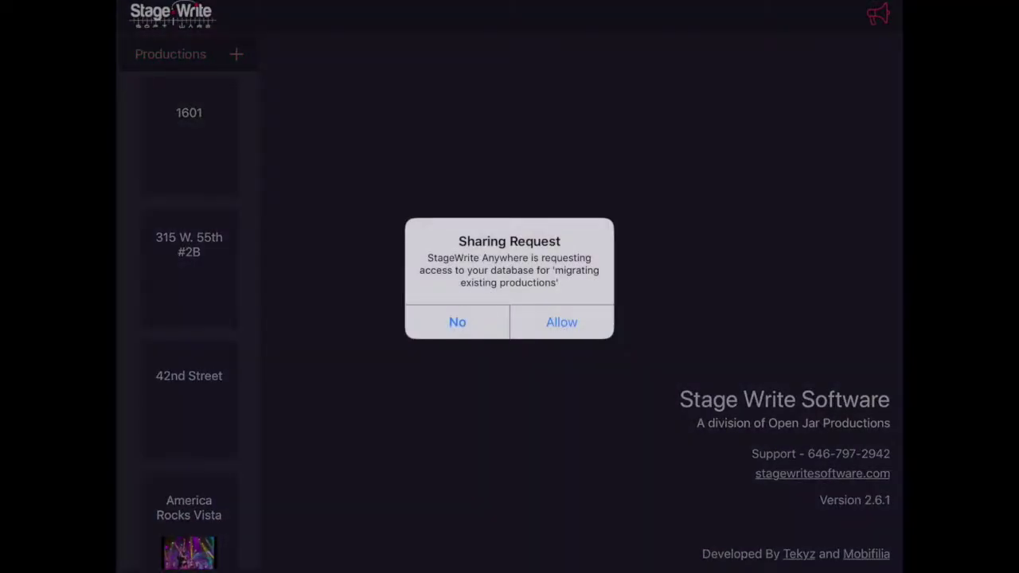
pyautogui.click(561, 322)
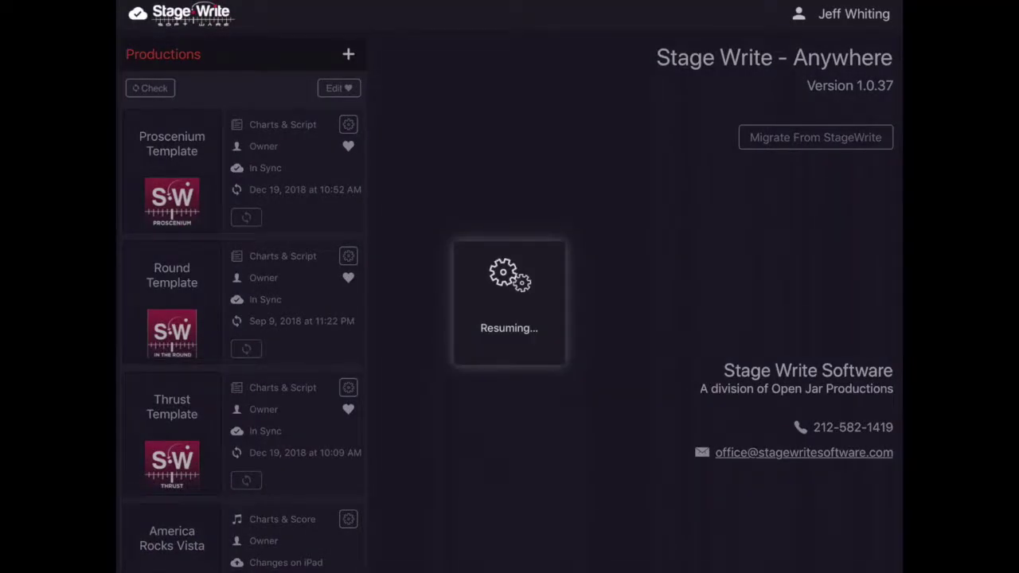
pyautogui.scroll(-5, 518, 263)
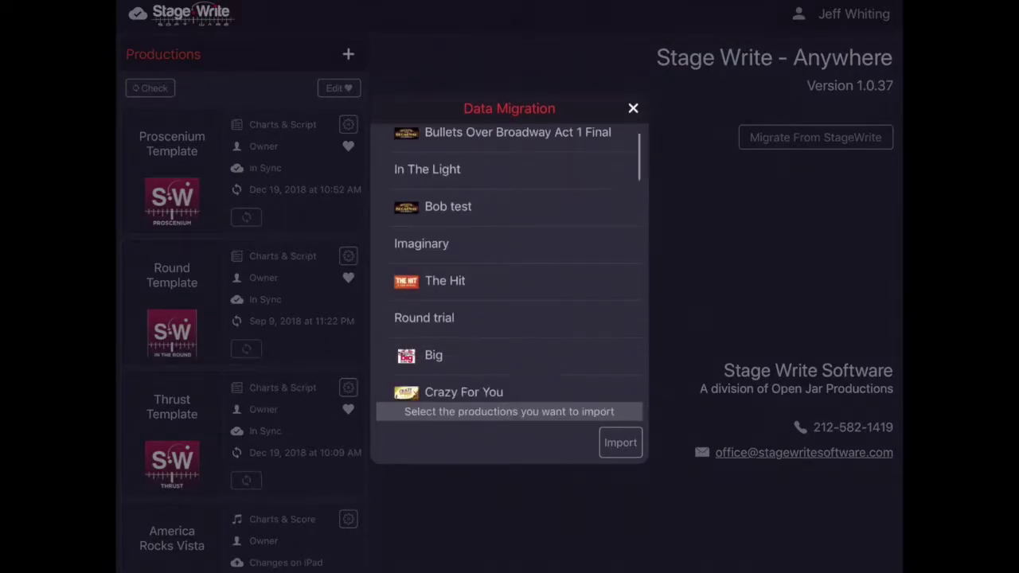
pyautogui.scroll(-3, 517, 263)
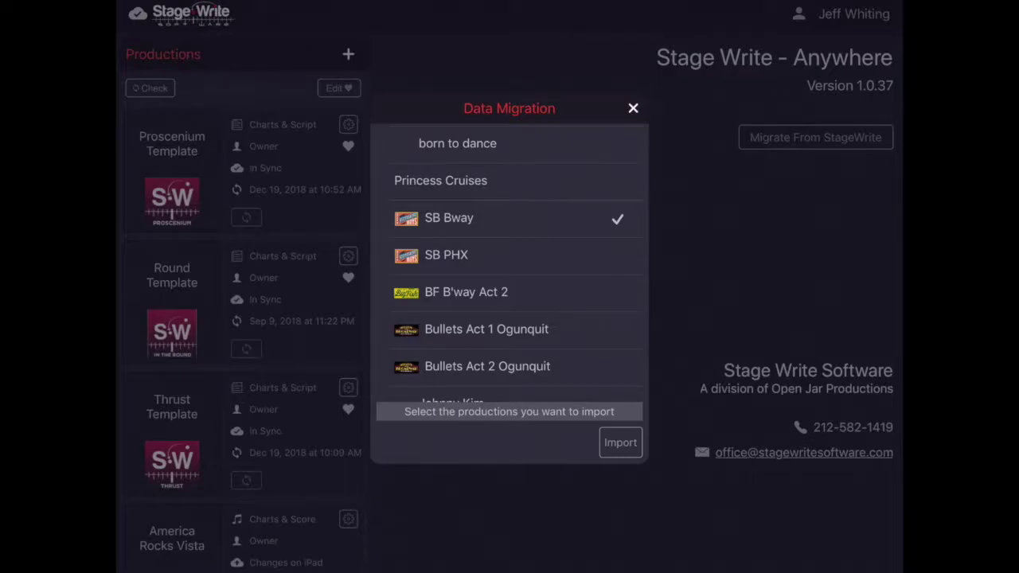
pyautogui.click(620, 443)
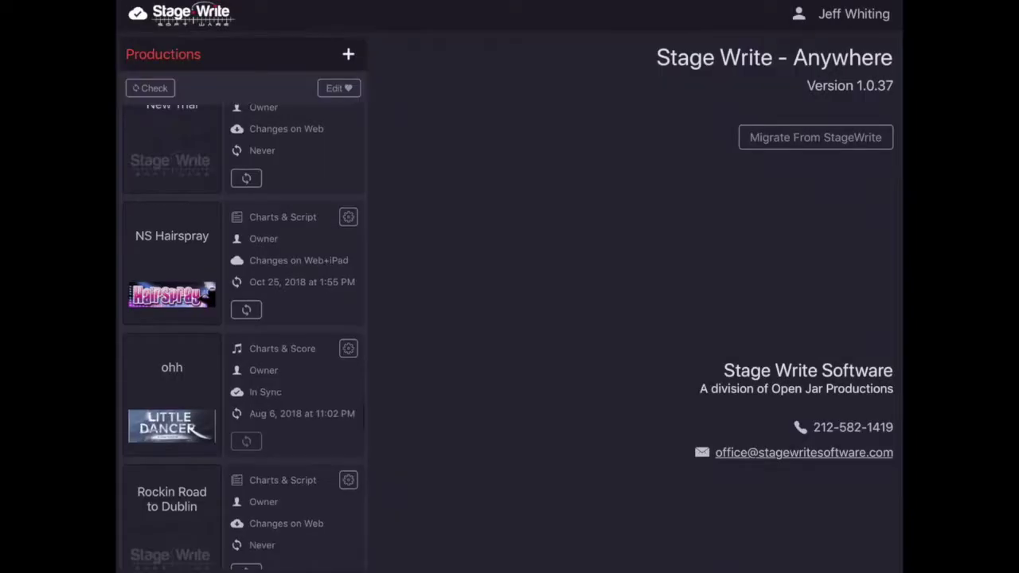
pyautogui.scroll(-10, 243, 335)
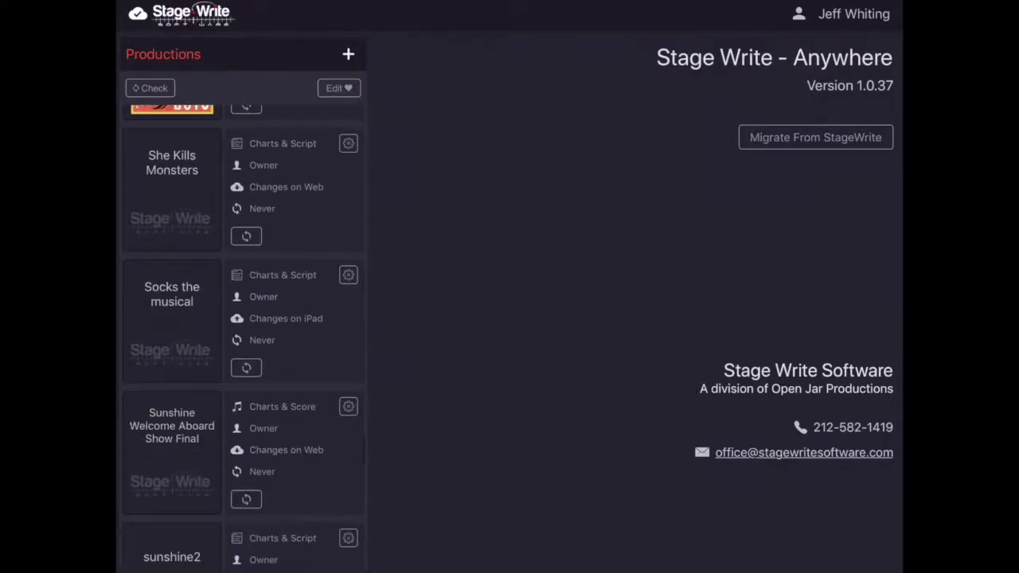
pyautogui.scroll(2, 243, 334)
pyautogui.scroll(2, 243, 334)
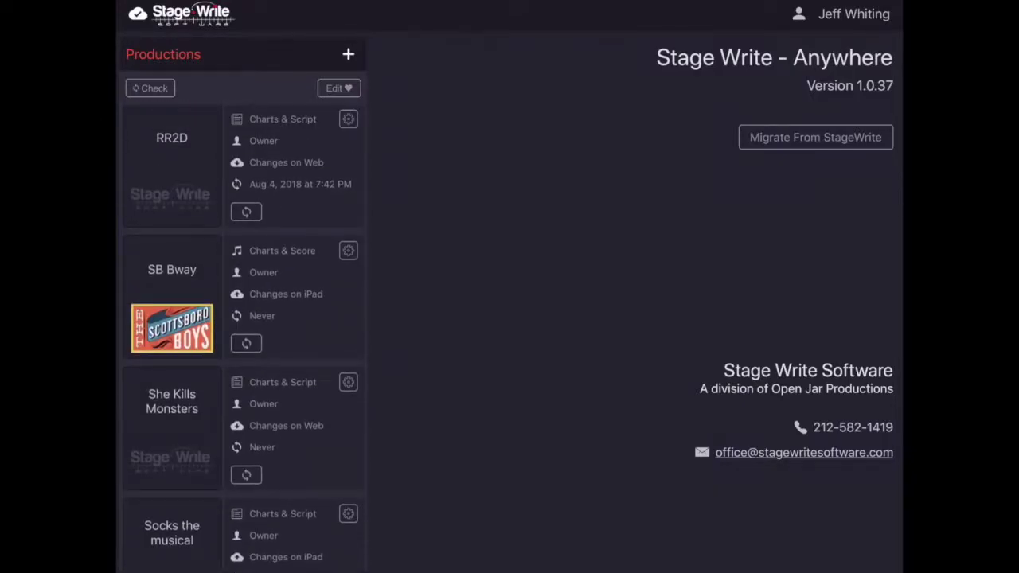